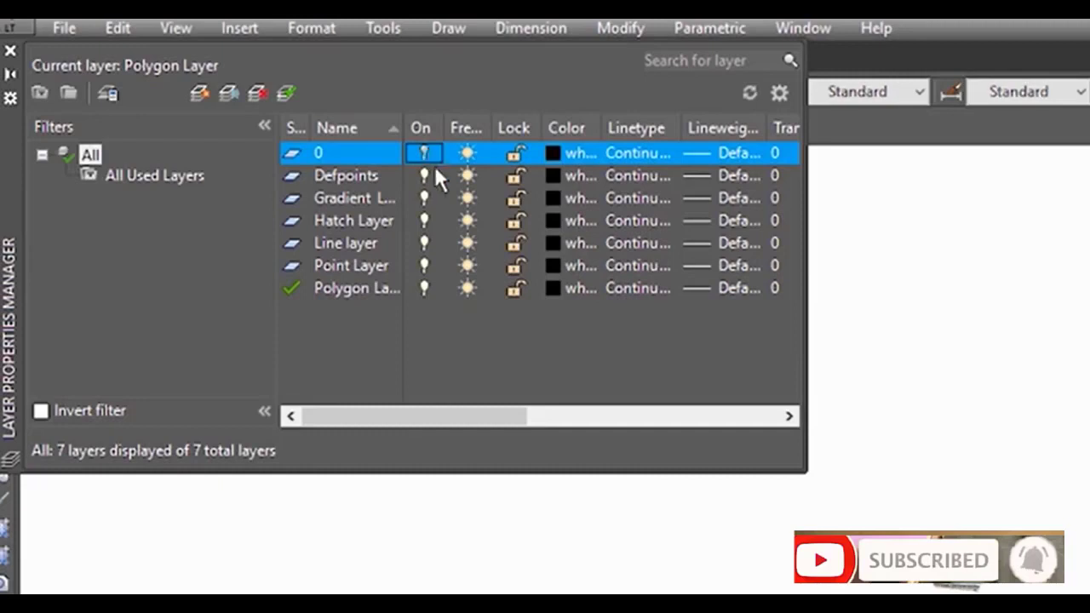
# Turn off the Defpoints, Gradient, Hatch, Line and Point layers
pyautogui.click(424, 176)
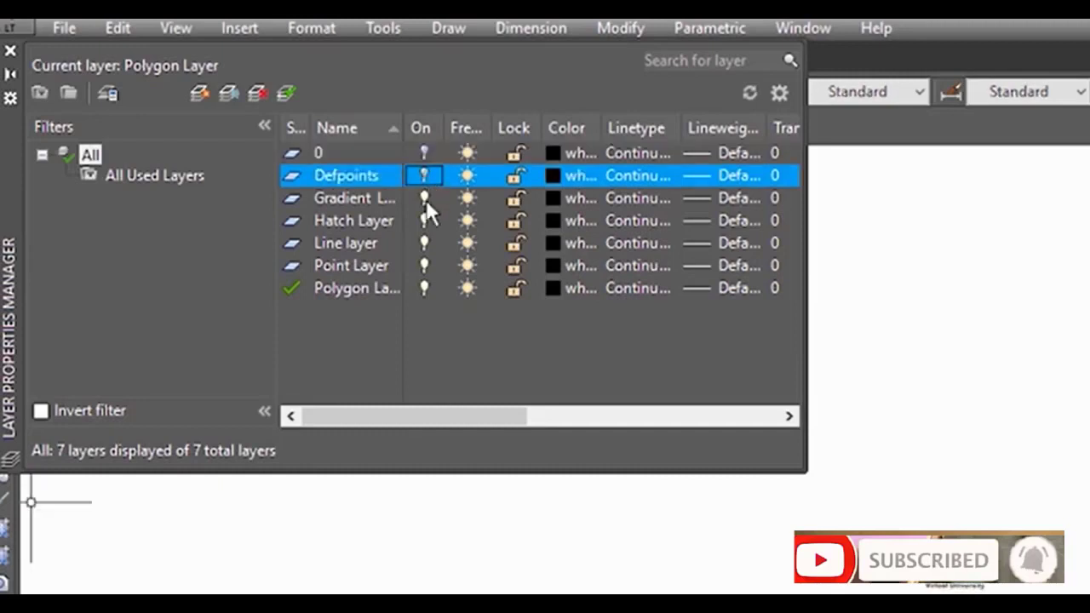
pyautogui.click(424, 197)
pyautogui.click(425, 221)
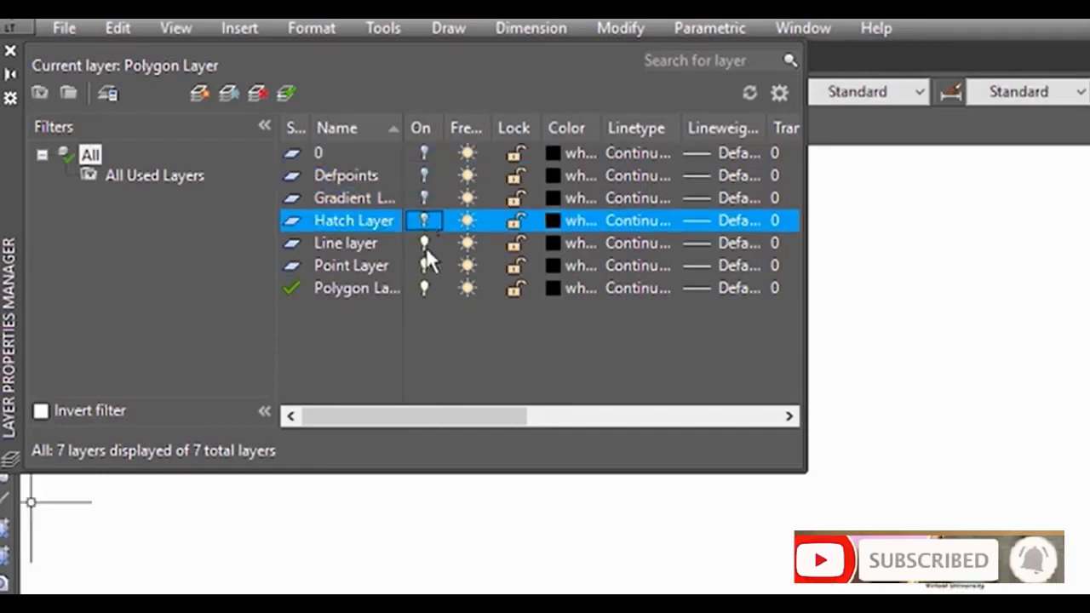
pyautogui.click(425, 245)
pyautogui.click(424, 265)
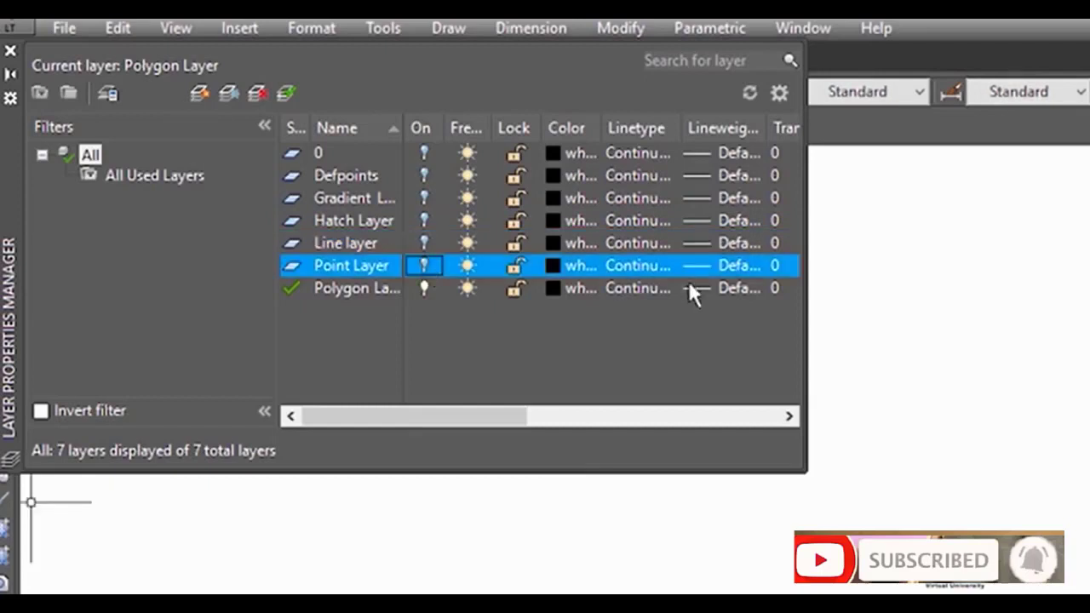
# Turn the Point, Line, Hatch, Gradient, Defpoints and 0 layers back on
pyautogui.click(424, 264)
pyautogui.click(424, 244)
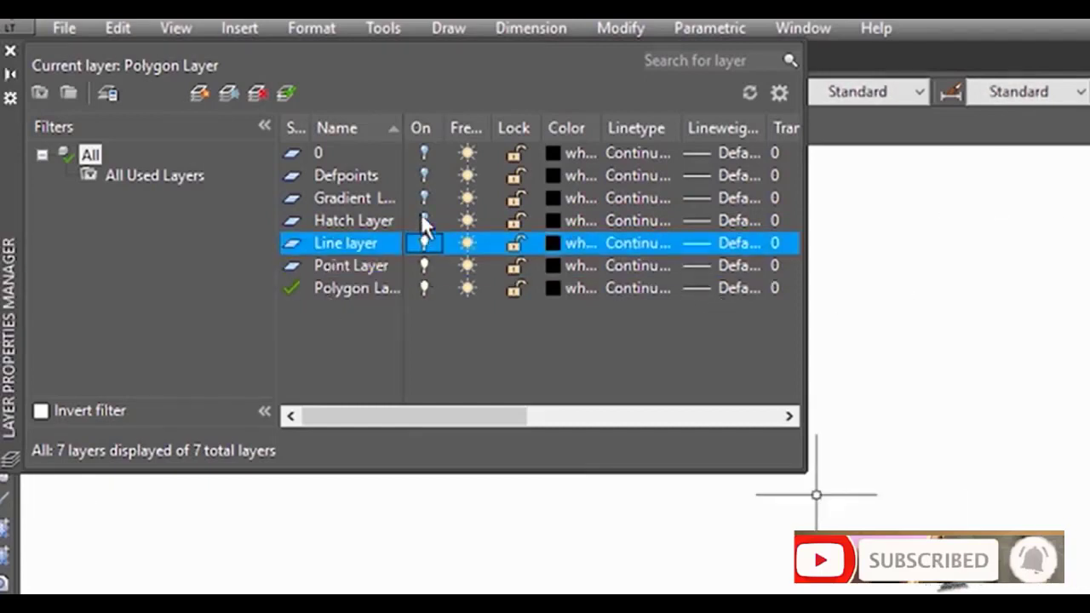
pyautogui.click(424, 221)
pyautogui.click(424, 197)
pyautogui.click(424, 175)
pyautogui.click(424, 152)
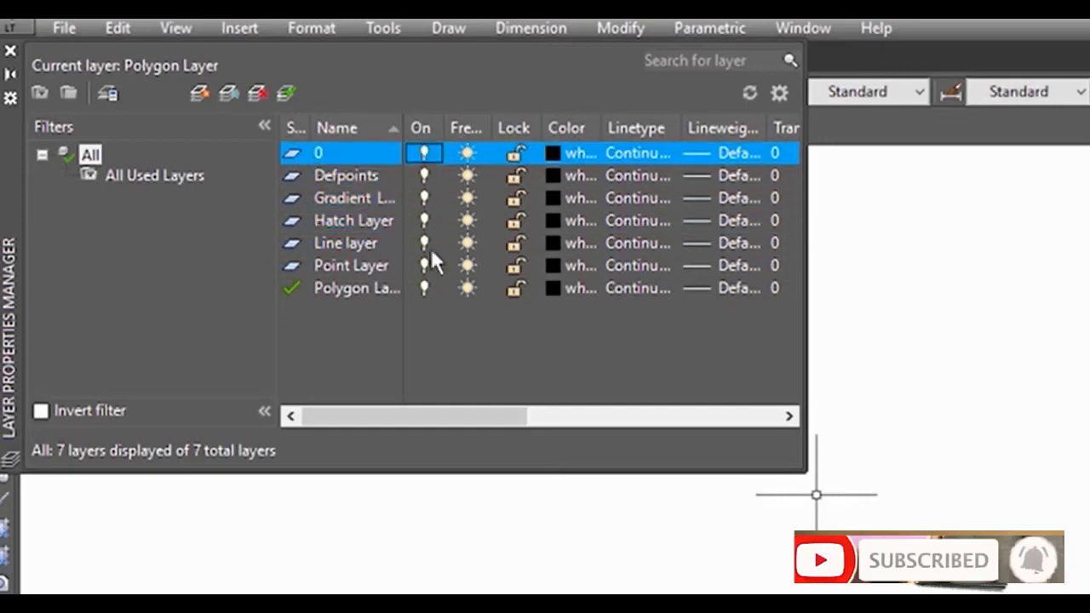
# Turn off the current Polygon Layer despite the warning and turn it back on
pyautogui.click(424, 288)
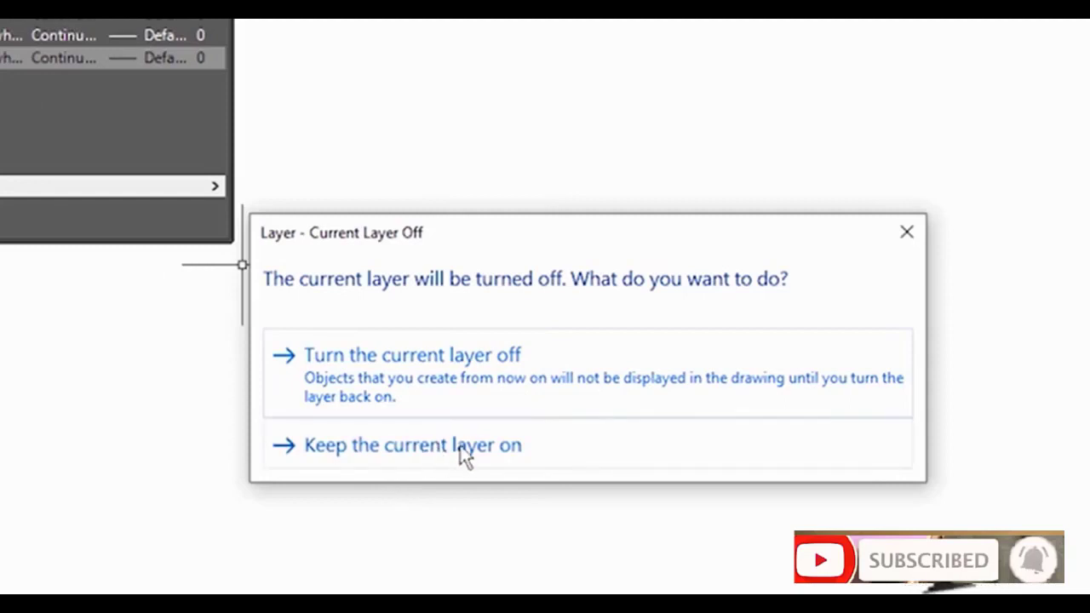
pyautogui.click(482, 391)
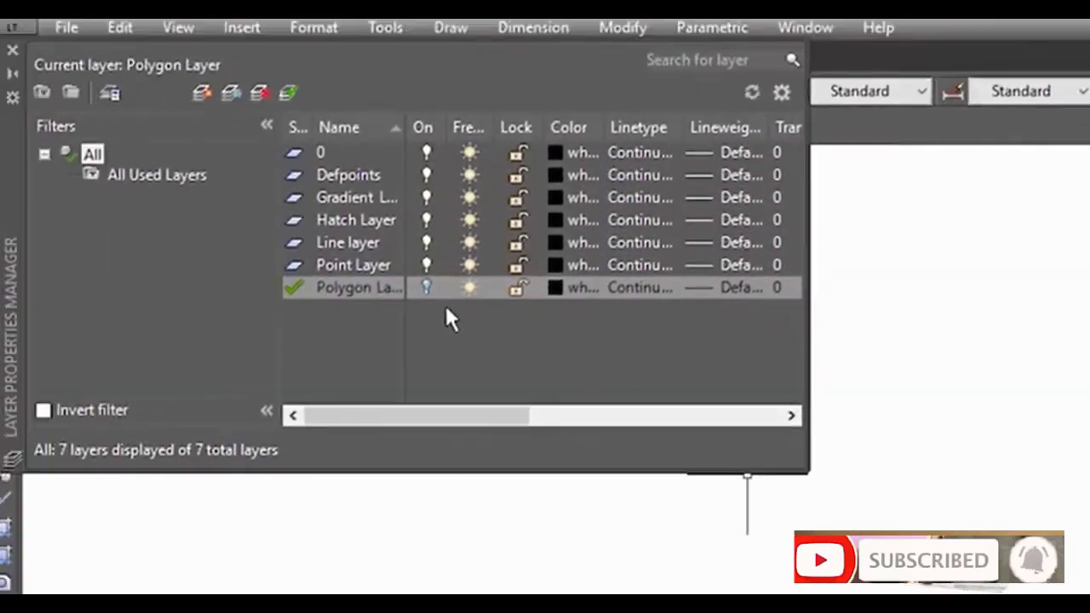
pyautogui.click(425, 284)
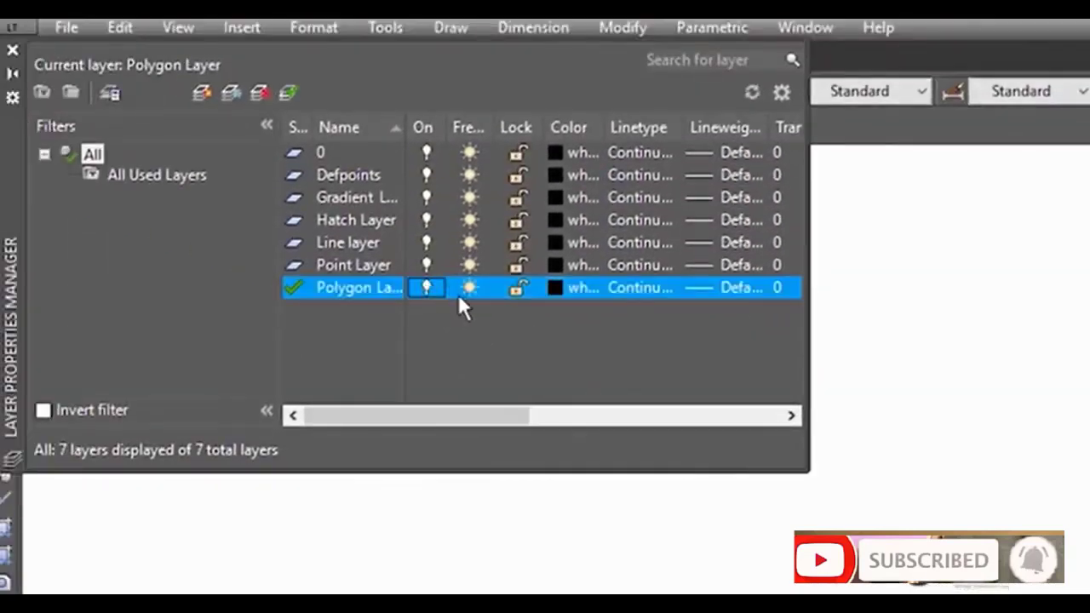
pyautogui.click(426, 243)
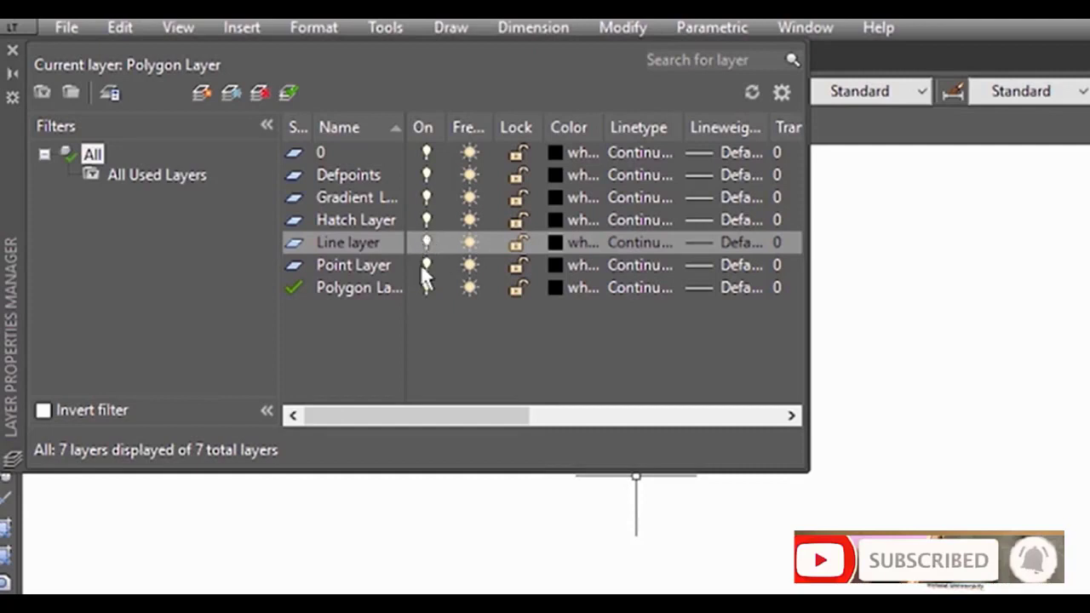
# Freeze and lock layer 0, the Defpoints layer and the Gradient layer
pyautogui.click(470, 155)
pyautogui.click(523, 152)
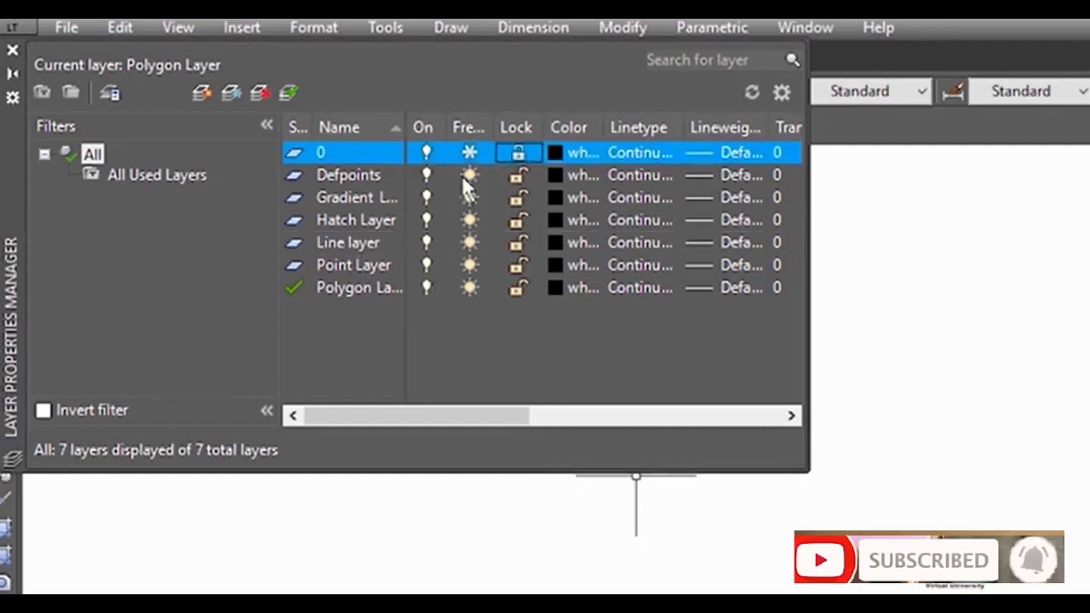
pyautogui.click(469, 175)
pyautogui.click(519, 175)
pyautogui.click(469, 197)
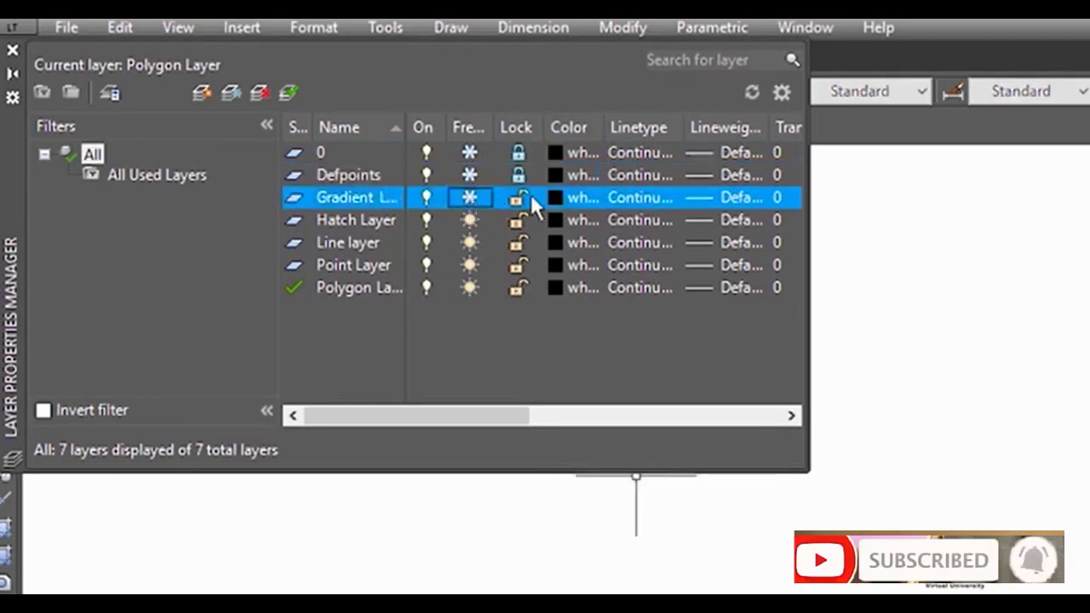
pyautogui.click(521, 196)
# Freeze and lock the Hatch, Line and Point layers, and try to freeze the current Polygon Layer
pyautogui.click(470, 218)
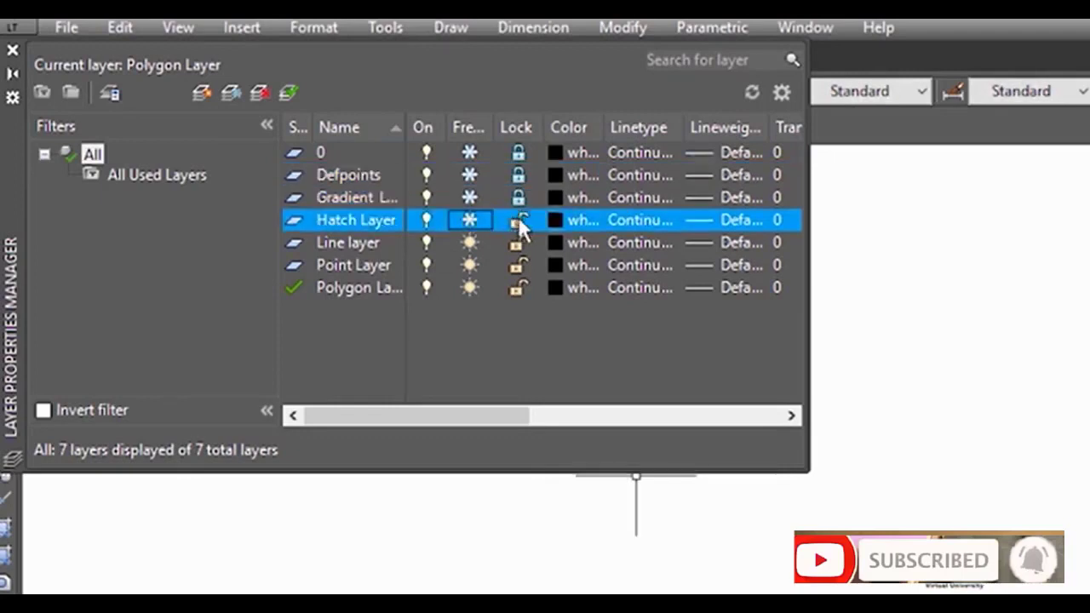
pyautogui.click(518, 218)
pyautogui.click(468, 245)
pyautogui.click(511, 244)
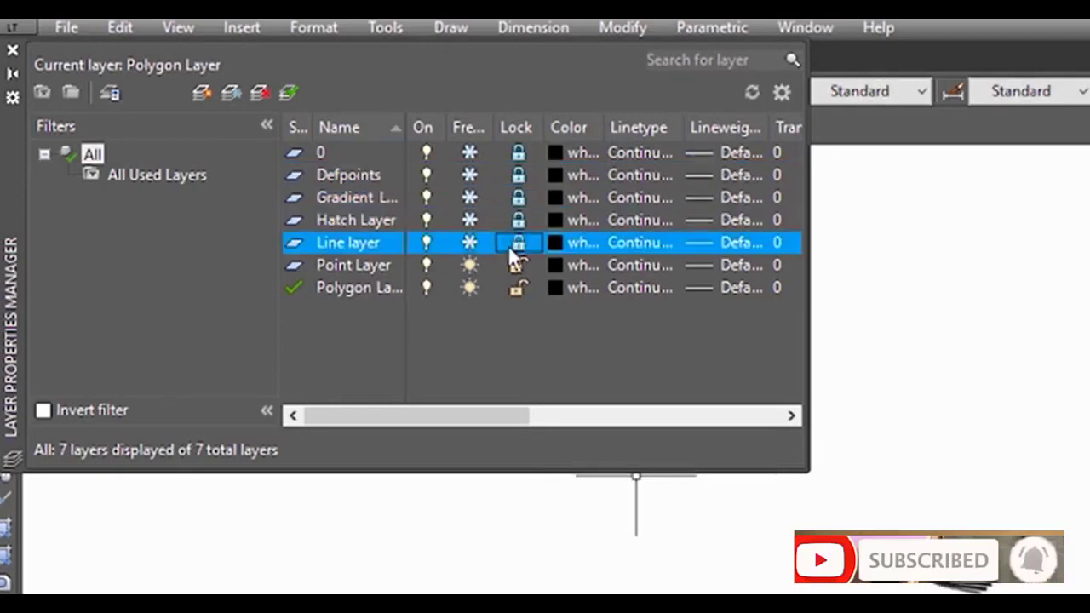
pyautogui.click(469, 265)
pyautogui.click(519, 265)
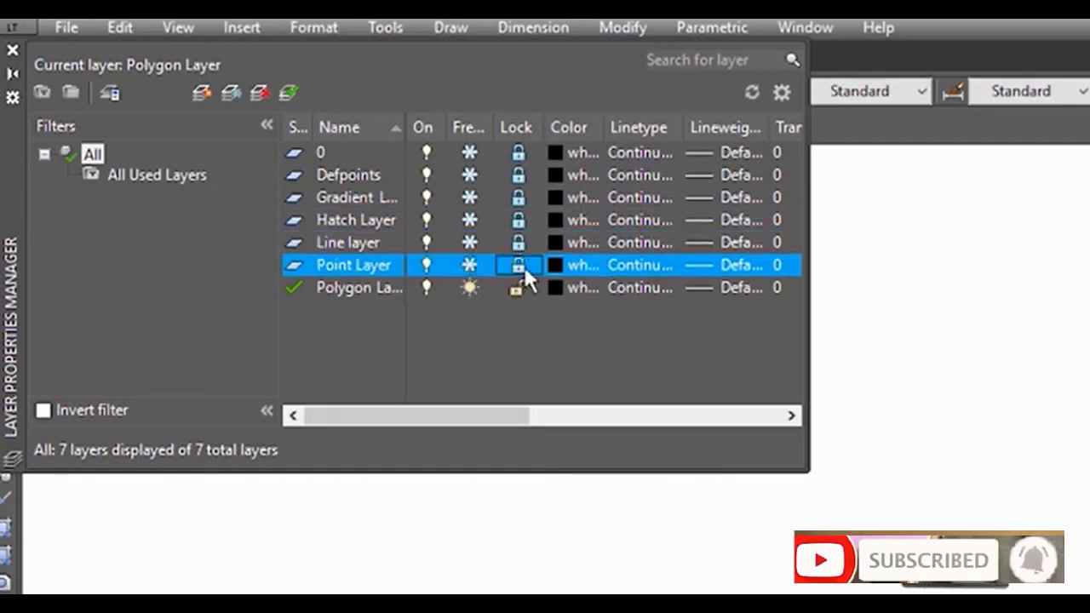
pyautogui.click(471, 287)
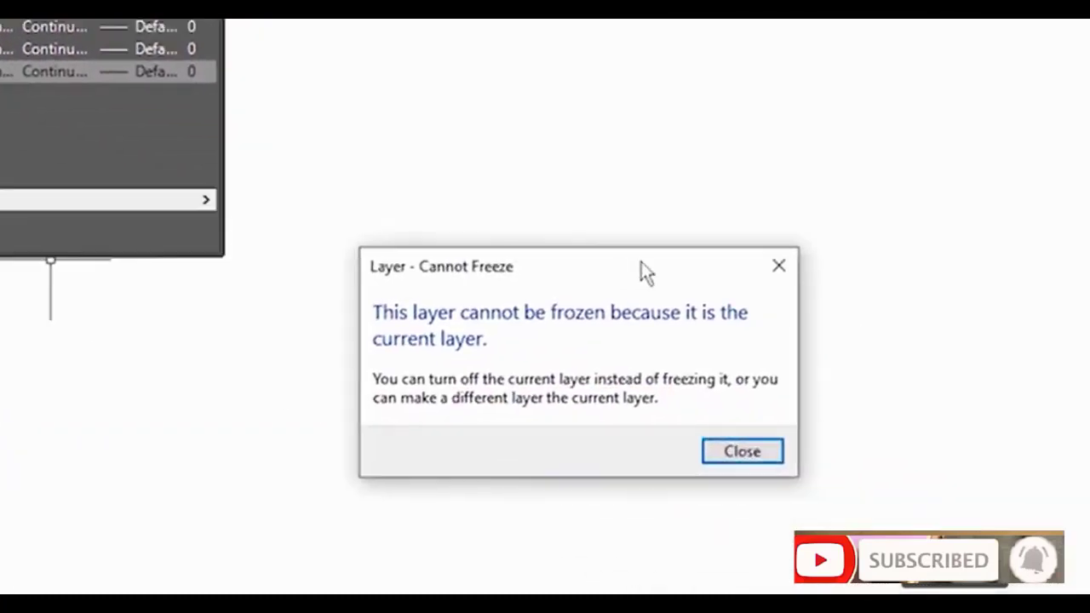
pyautogui.click(778, 267)
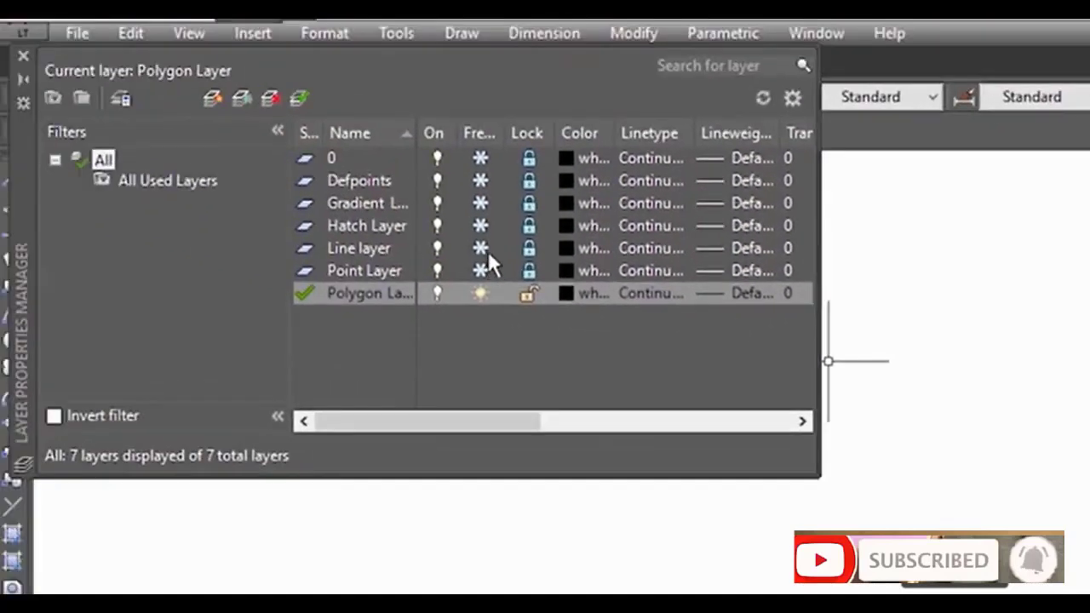
# Thaw all the frozen layers: Hatch, Gradient, Defpoints, 0, Line and Point
pyautogui.click(480, 226)
pyautogui.click(480, 202)
pyautogui.click(480, 180)
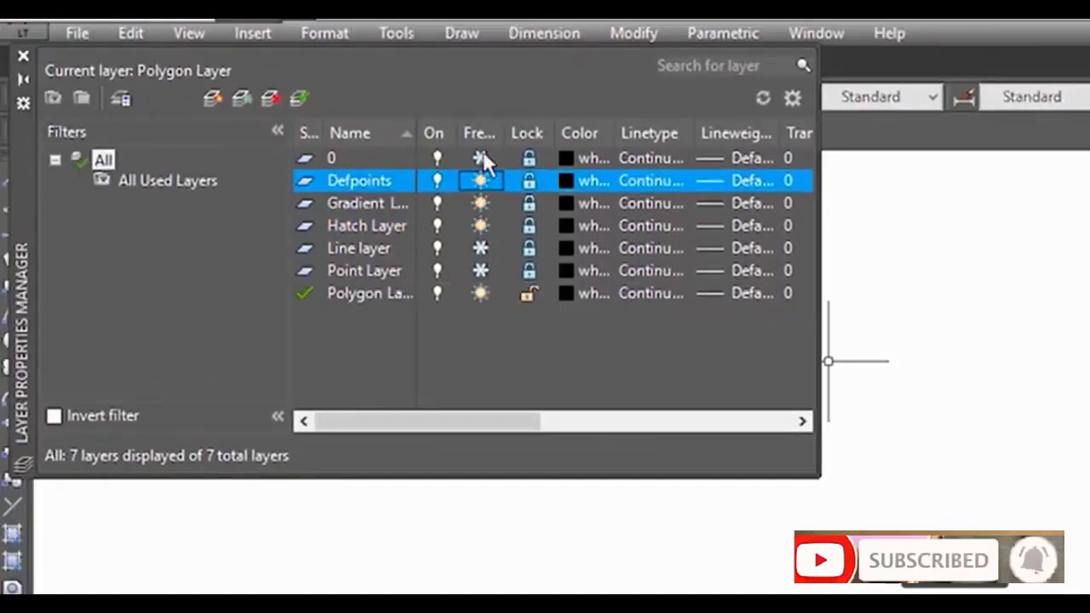
pyautogui.click(481, 158)
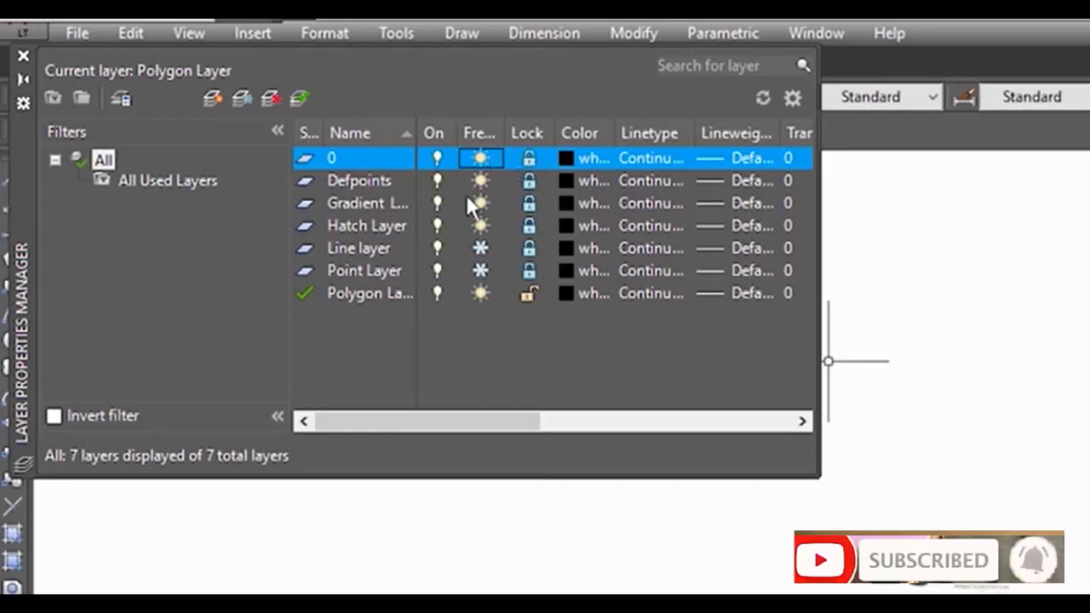
pyautogui.click(481, 248)
pyautogui.click(481, 271)
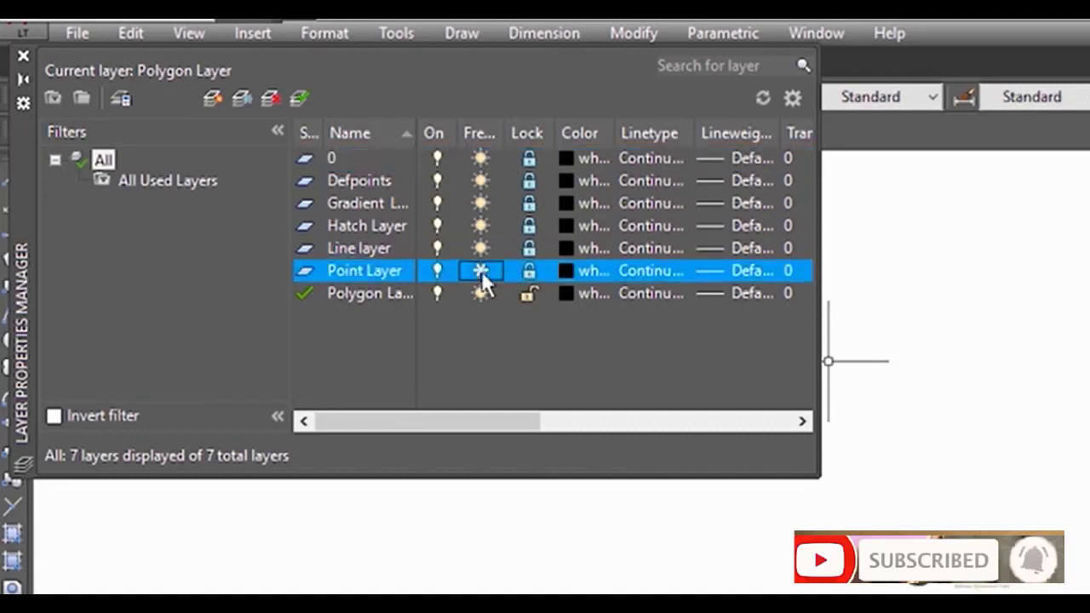
# Unlock all the locked layers, from layer 0 through the Point Layer
pyautogui.click(528, 158)
pyautogui.click(529, 181)
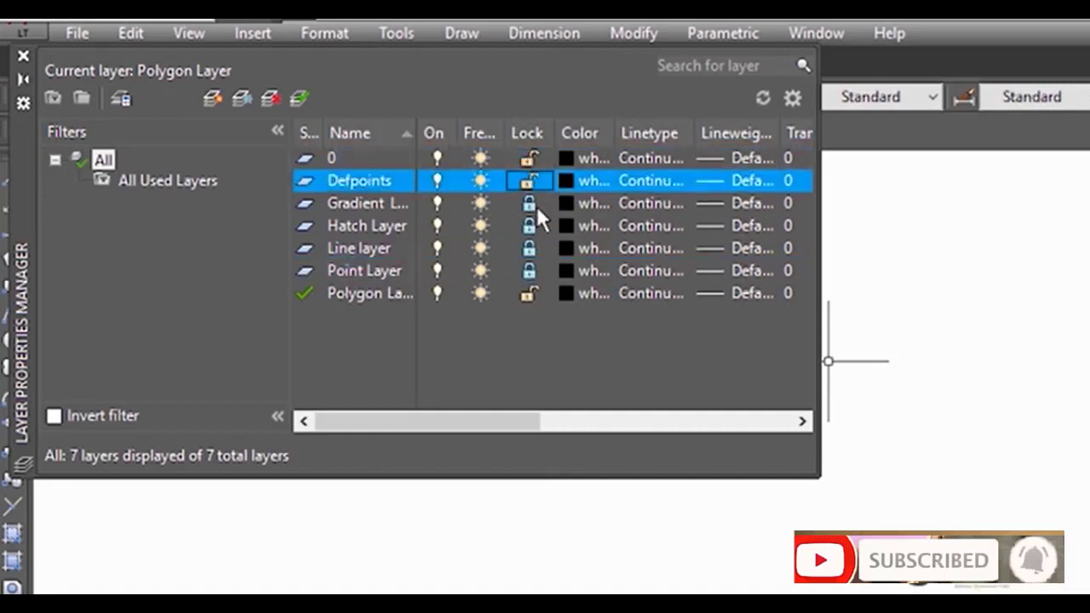
pyautogui.click(529, 203)
pyautogui.click(529, 228)
pyautogui.click(533, 248)
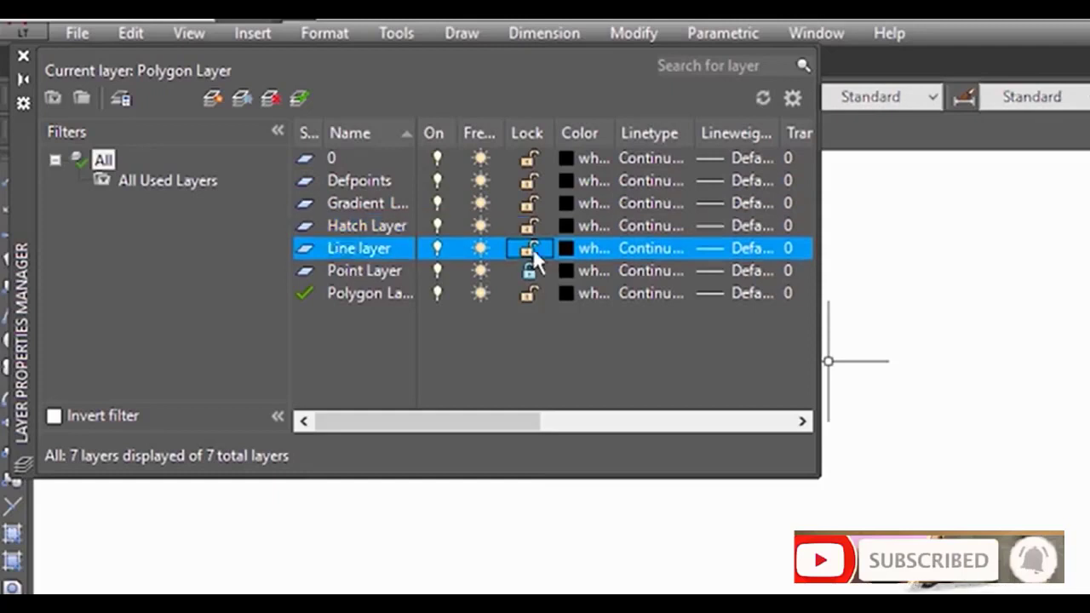
pyautogui.click(534, 270)
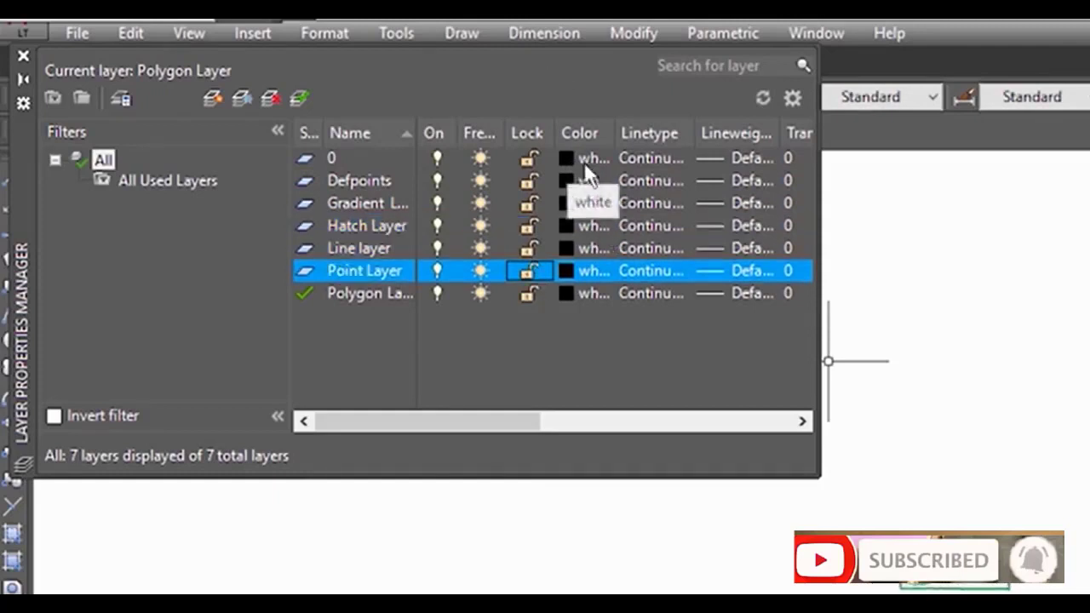
# Set the Line layer's colour to green, index colour 102
pyautogui.click(562, 249)
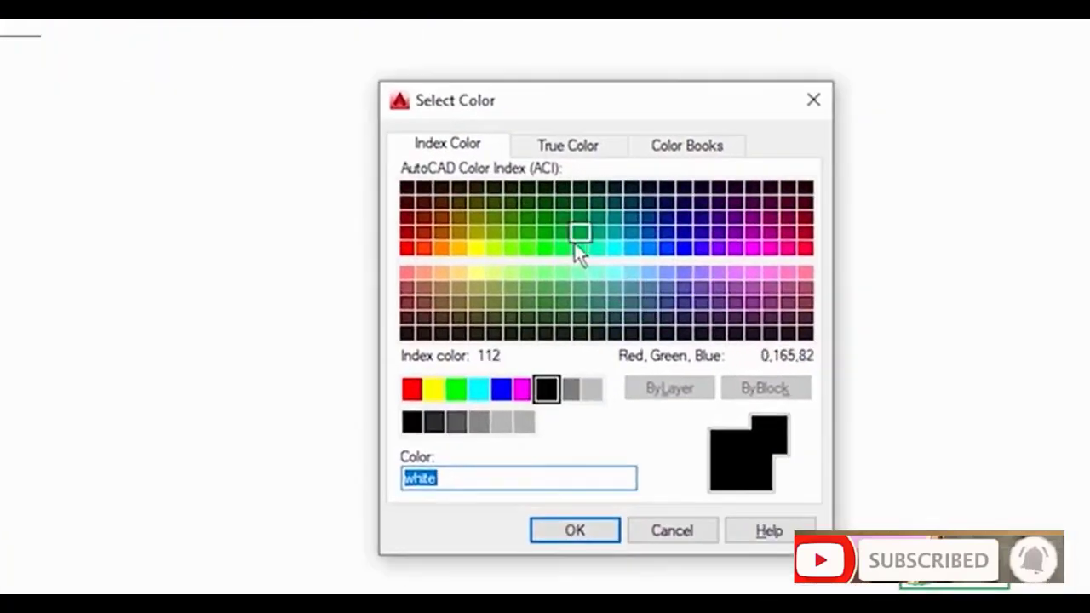
pyautogui.click(562, 233)
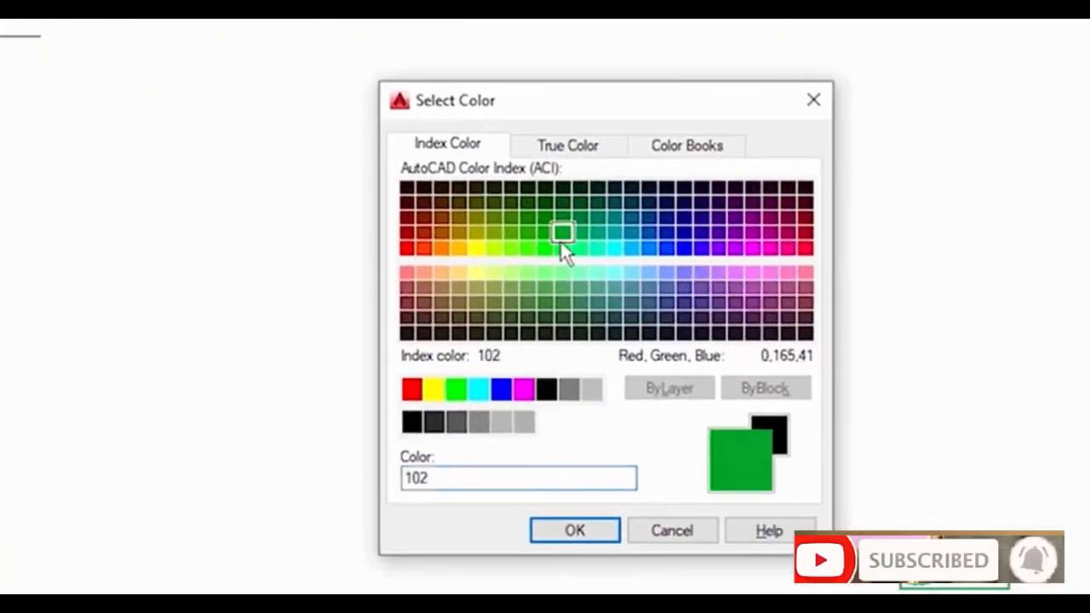
pyautogui.click(574, 531)
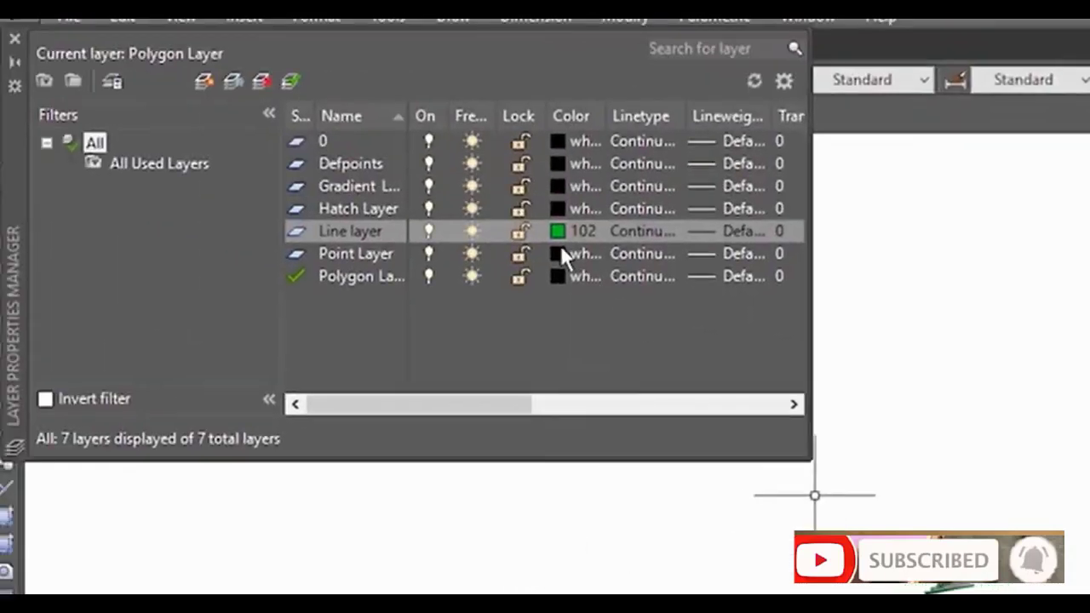
# Set the Point Layer's colour to magenta, index colour 222
pyautogui.click(559, 253)
pyautogui.click(559, 253)
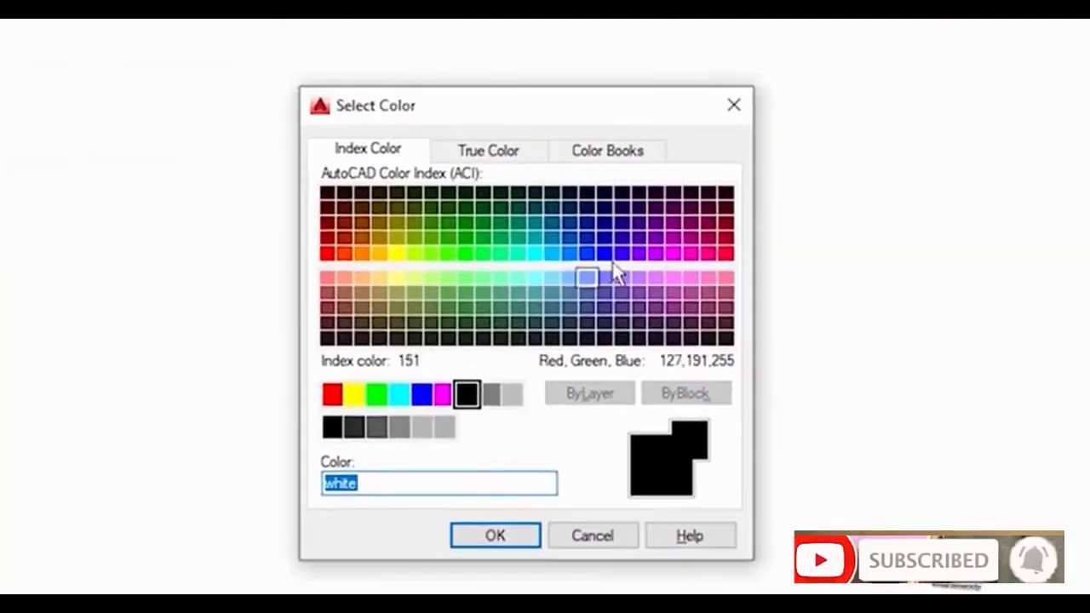
pyautogui.click(691, 237)
pyautogui.click(528, 537)
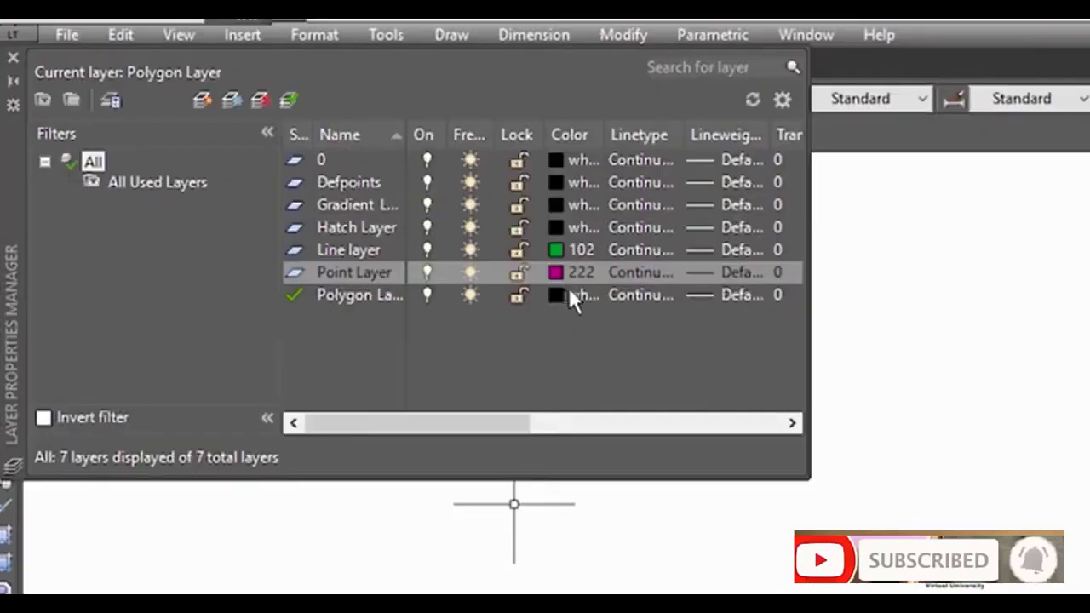
# Set the Polygon Layer's colour to yellow, index colour 50
pyautogui.click(556, 295)
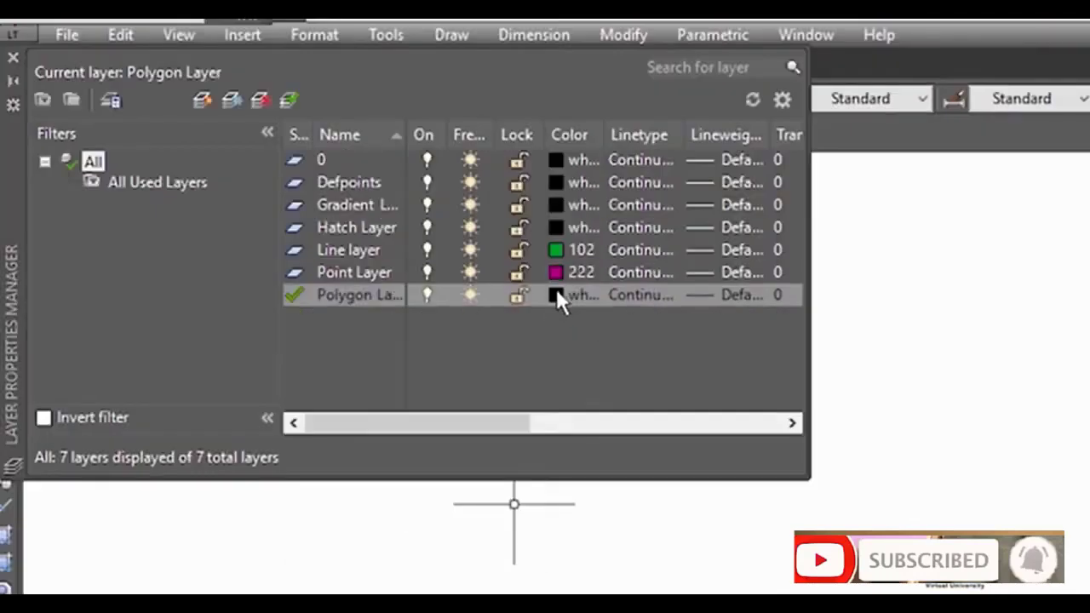
pyautogui.click(557, 295)
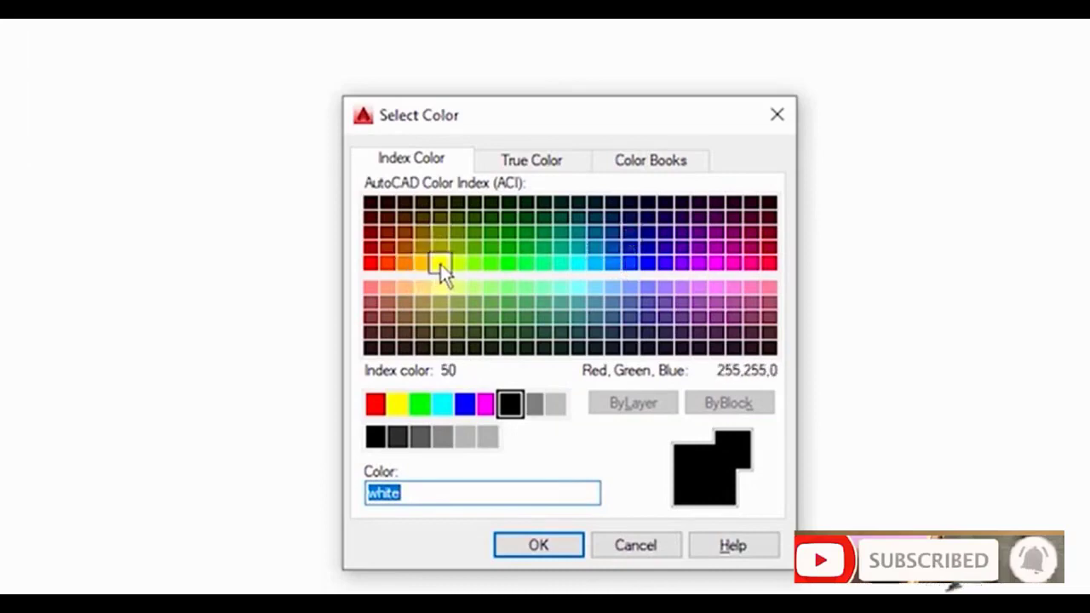
pyautogui.click(440, 264)
pyautogui.click(538, 538)
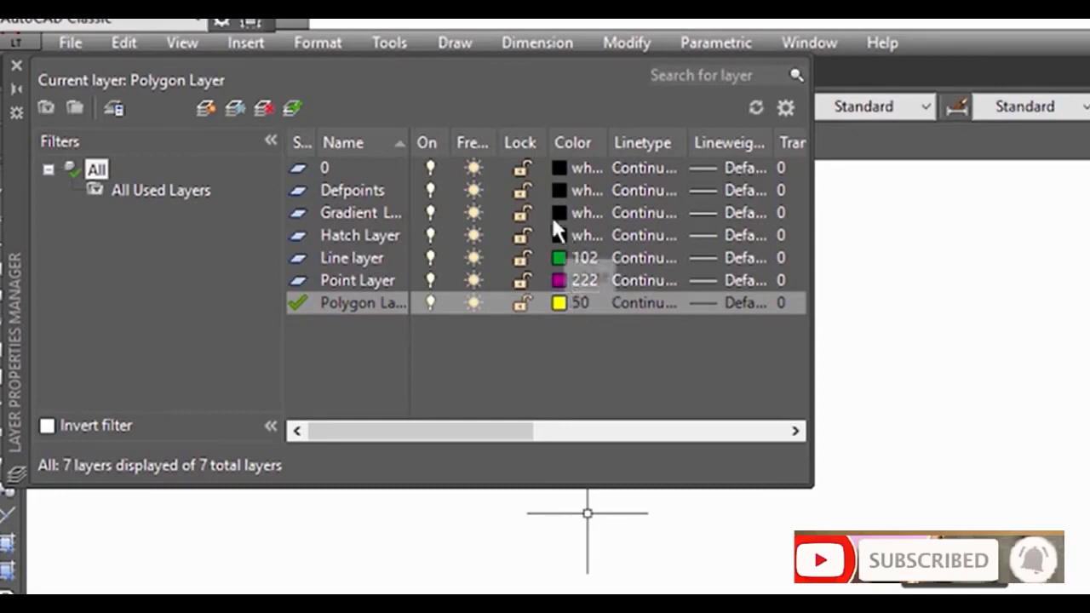
# Set the Gradient layer's colour to blue, index colour 170
pyautogui.click(564, 213)
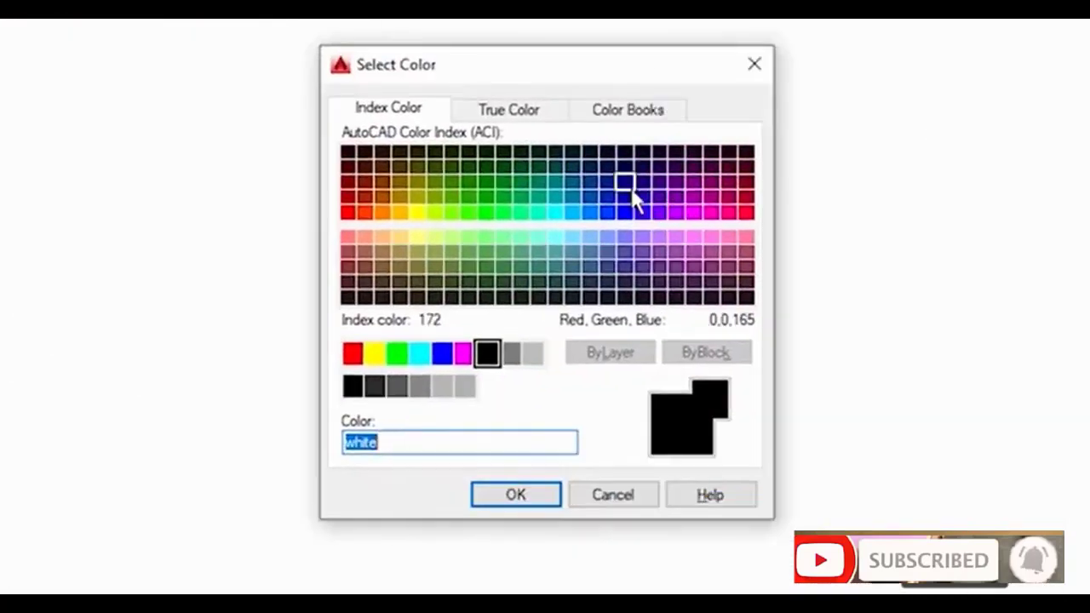
pyautogui.click(624, 212)
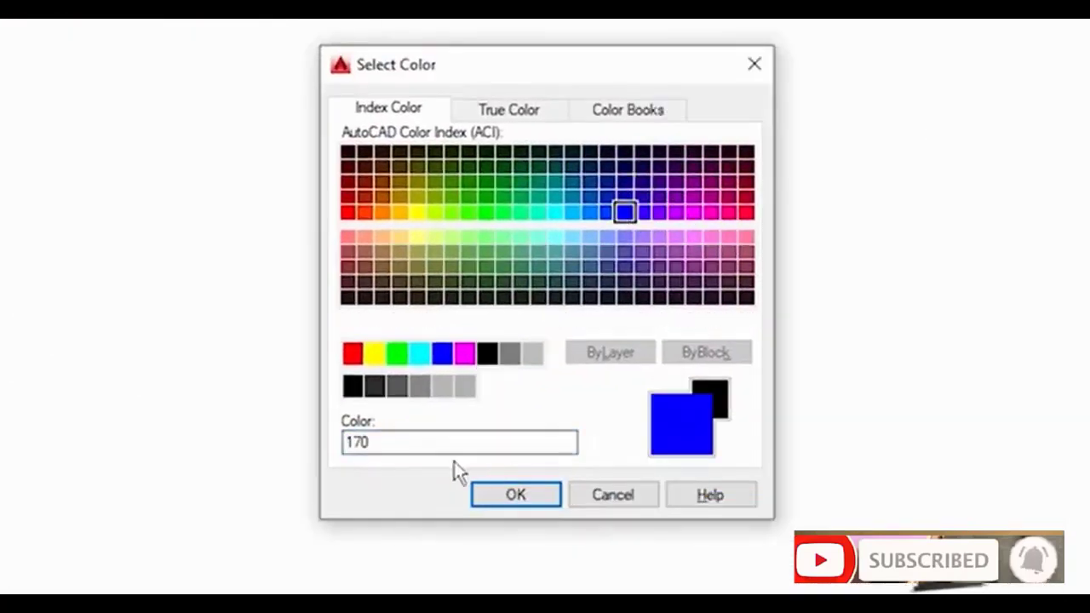
pyautogui.click(513, 501)
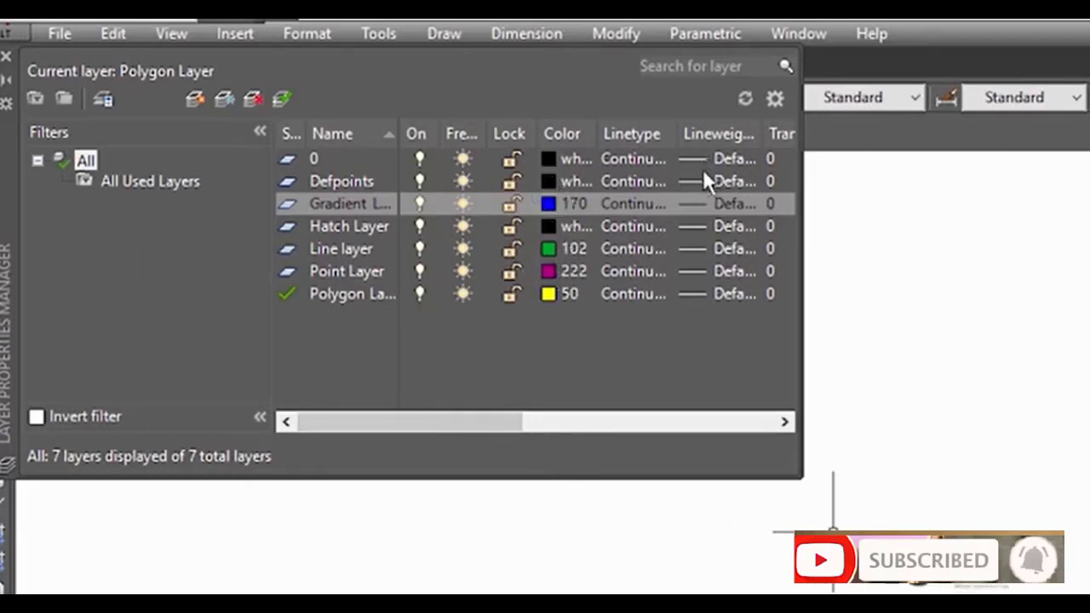
# Look through the available lineweights for layer 0 and close the list without changing the setting
pyautogui.click(784, 422)
pyautogui.click(785, 422)
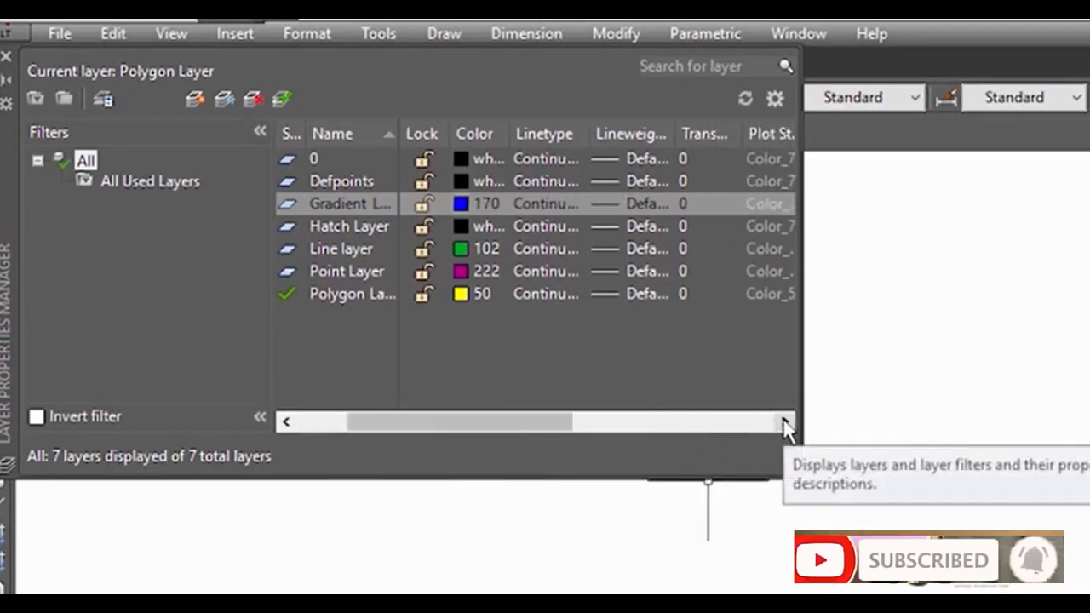
pyautogui.click(784, 422)
pyautogui.click(549, 160)
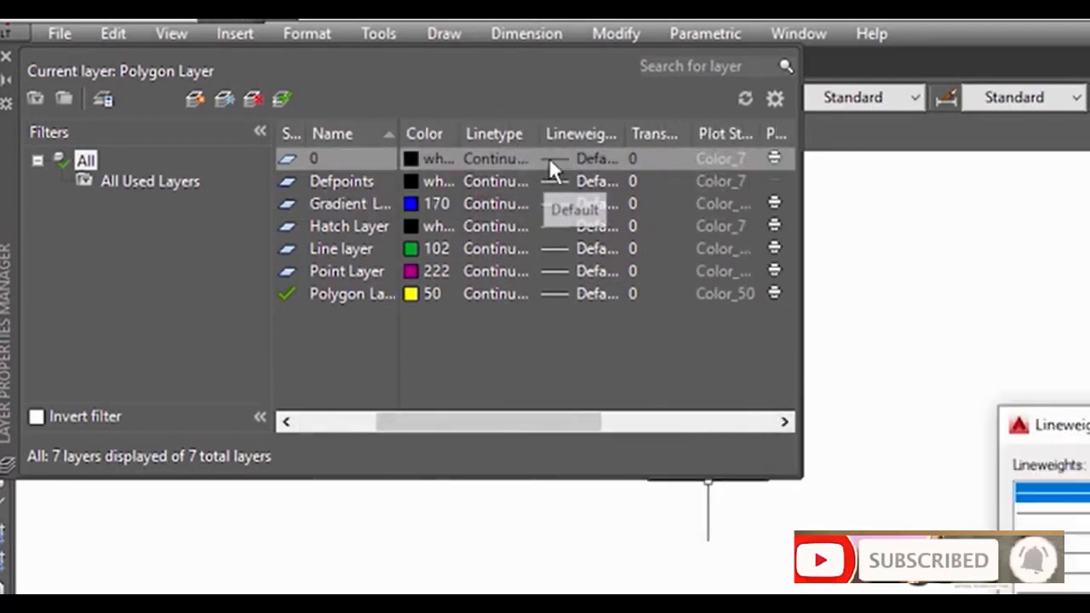
pyautogui.scroll(-5, 605, 251)
pyautogui.scroll(1, 579, 241)
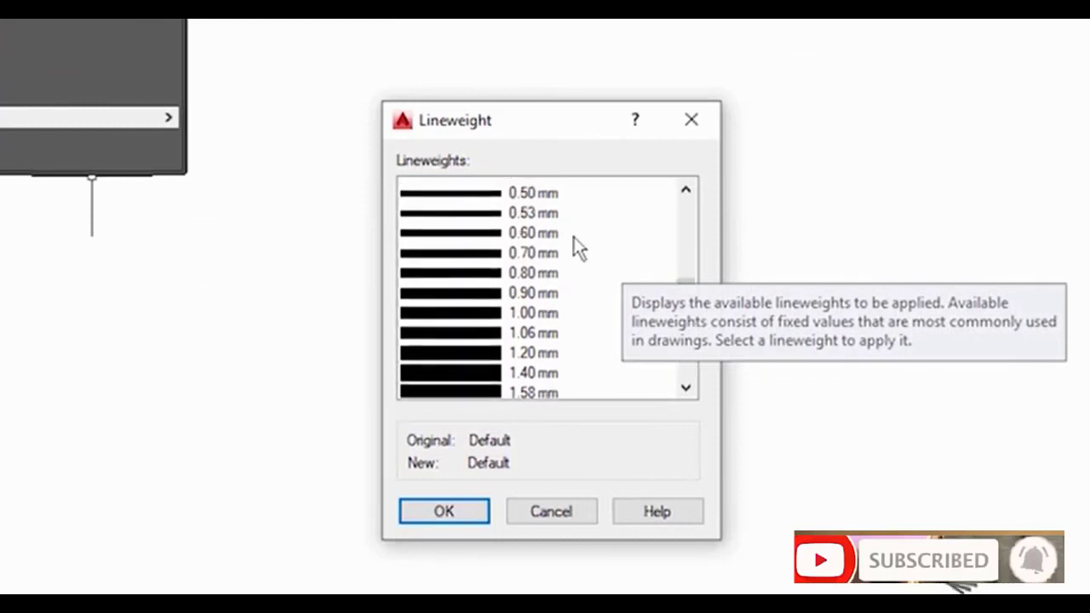
pyautogui.scroll(10, 579, 247)
pyautogui.click(691, 121)
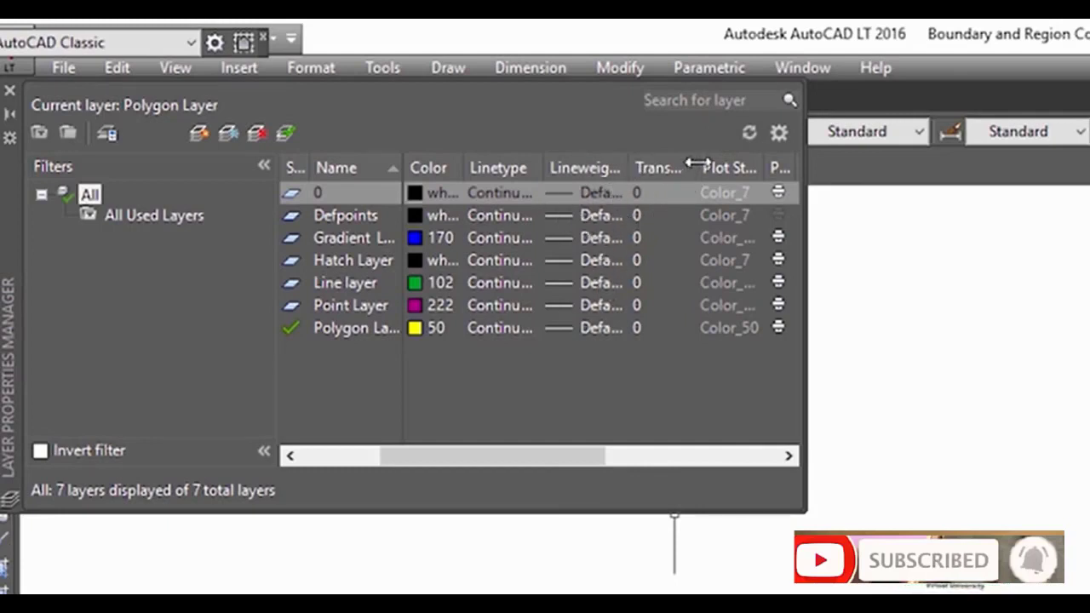
# Widen the Transparency column to show its full heading and close the Layer Properties Manager
pyautogui.moveTo(696, 164); pyautogui.dragTo(756, 159)
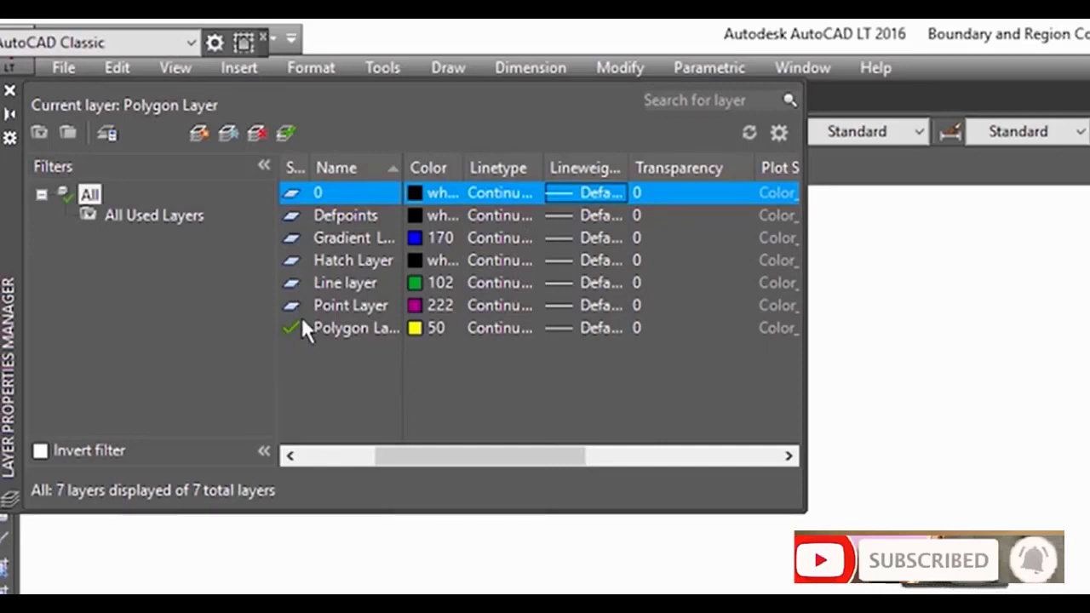
pyautogui.click(10, 90)
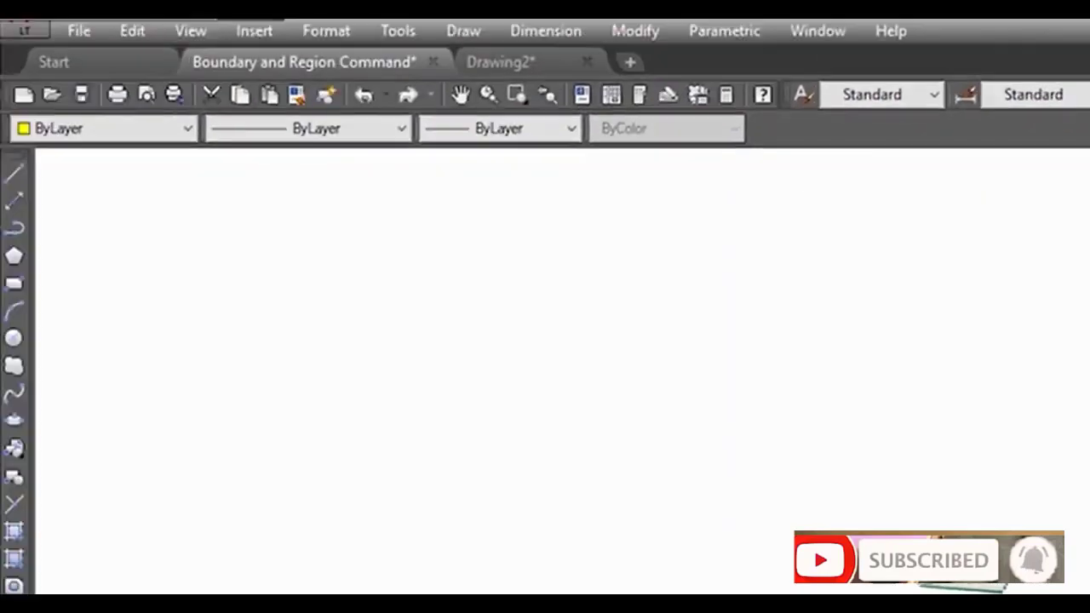
# Draw a regular five-sided polygon on the Polygon Layer in the empty drawing area, specified by its centre and radius
pyautogui.click(15, 258)
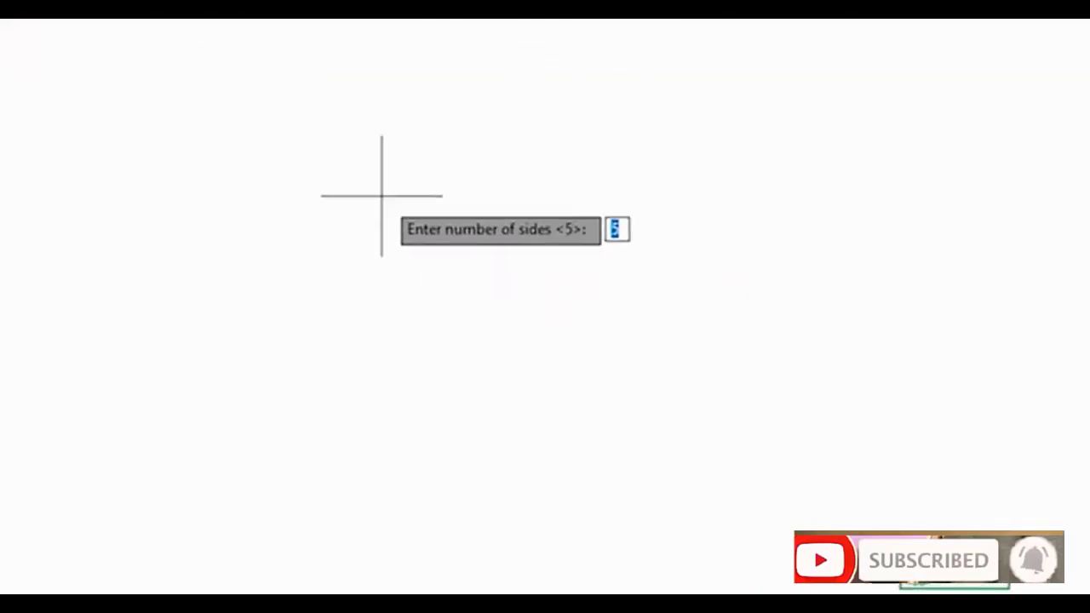
pyautogui.press('Return')
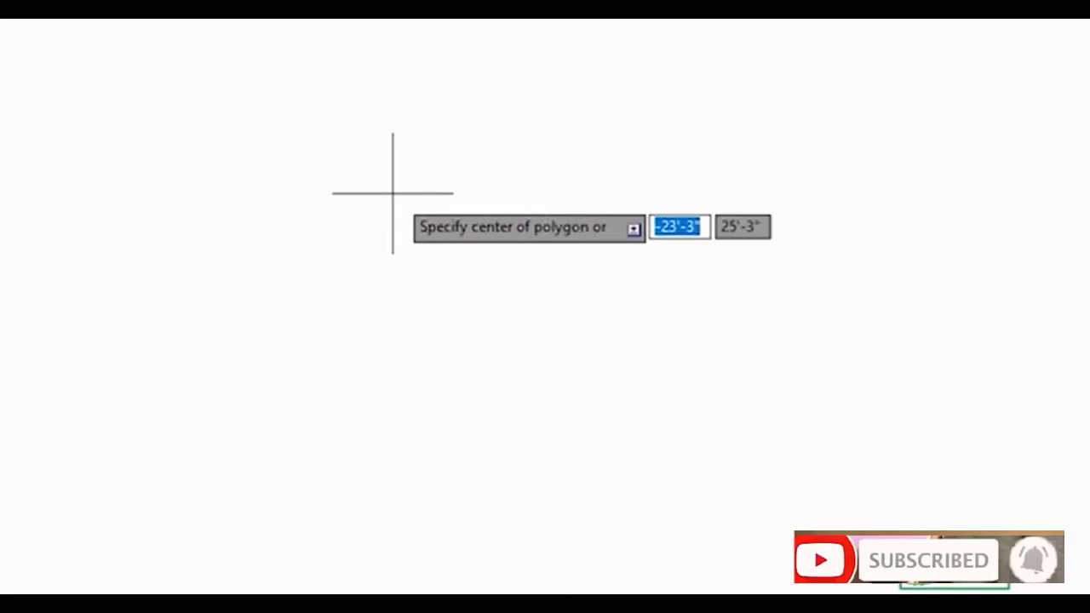
pyautogui.click(399, 266)
pyautogui.click(485, 333)
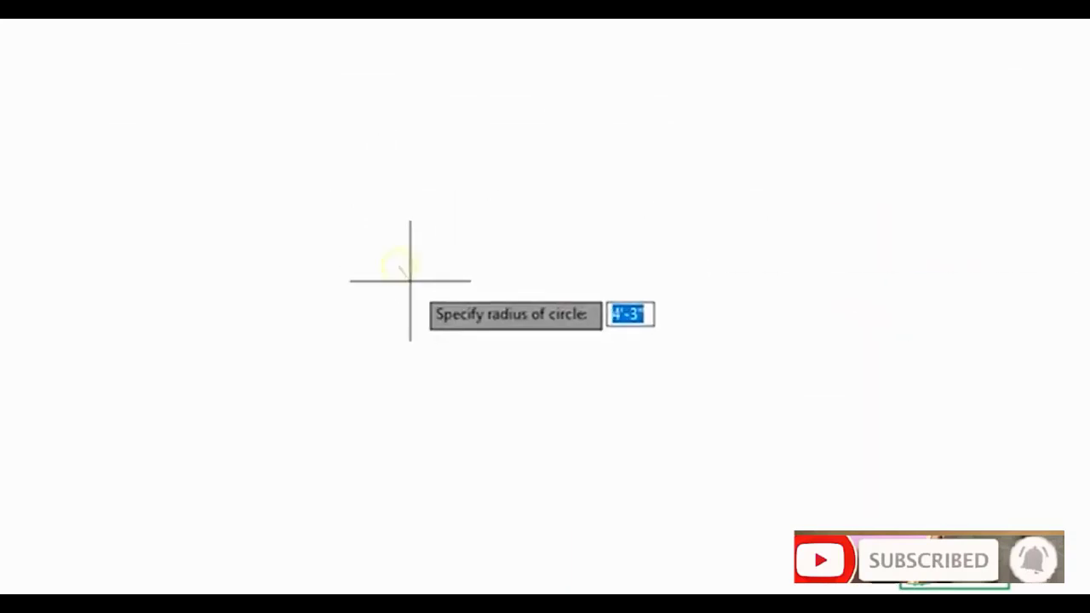
pyautogui.click(389, 232)
pyautogui.scroll(10, 423, 244)
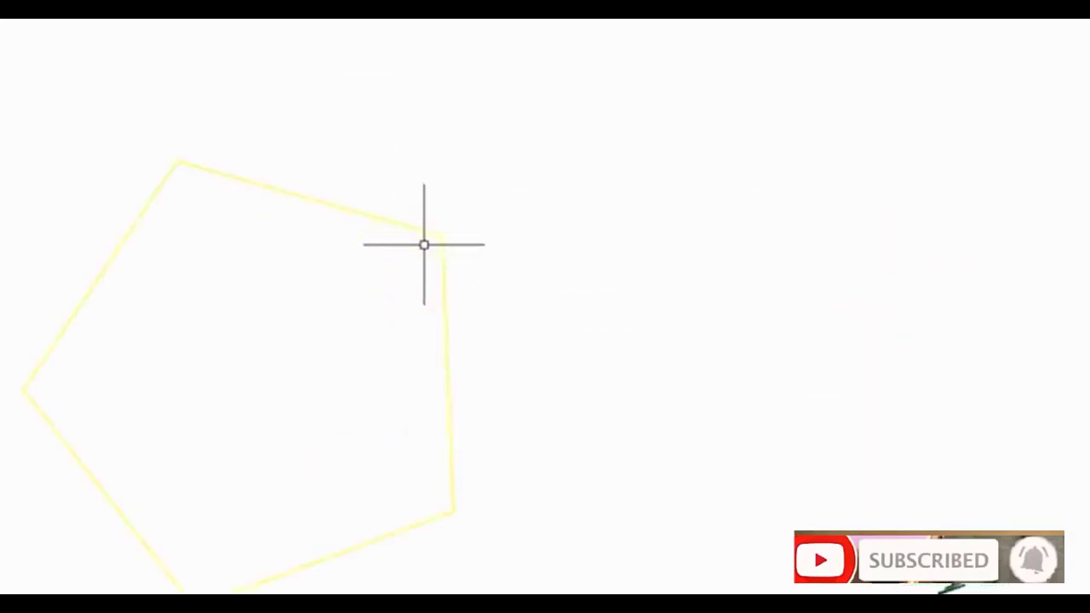
pyautogui.scroll(-5, 403, 250)
pyautogui.moveTo(314, 365); pyautogui.dragTo(455, 253, button='middle')
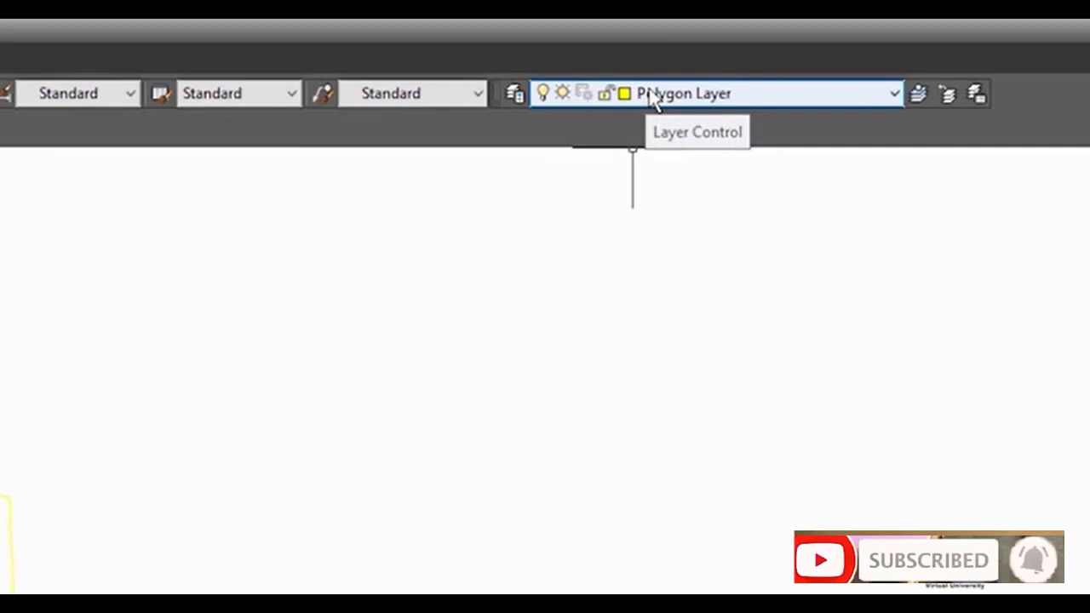
# Make the Line layer the current layer
pyautogui.click(653, 97)
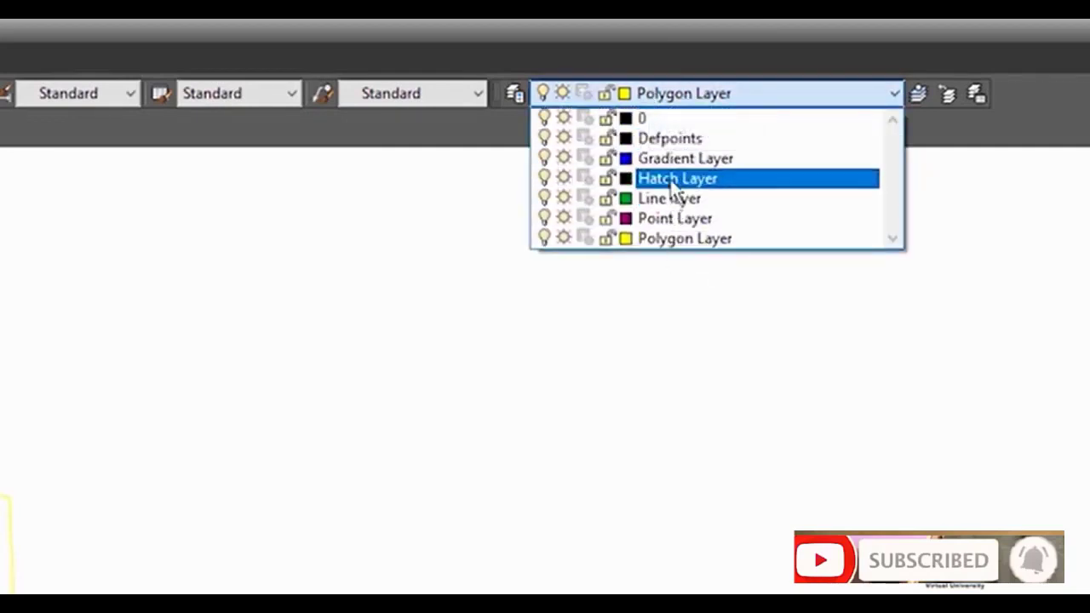
pyautogui.click(678, 204)
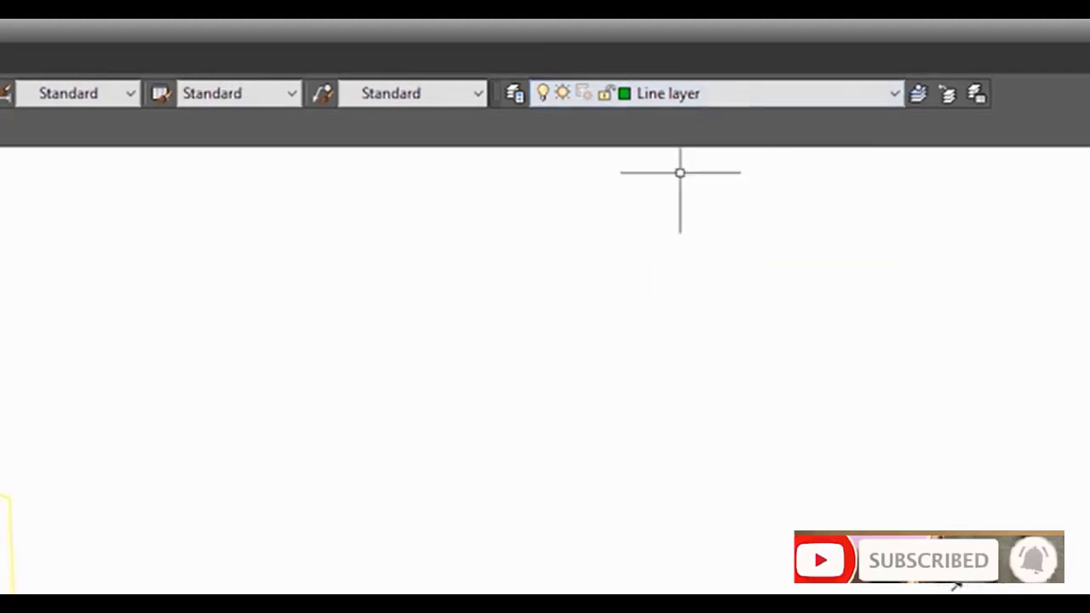
# Set the Hatch Layer current in the Layer Properties Manager, switch back to the Line layer and close the manager
pyautogui.click(516, 92)
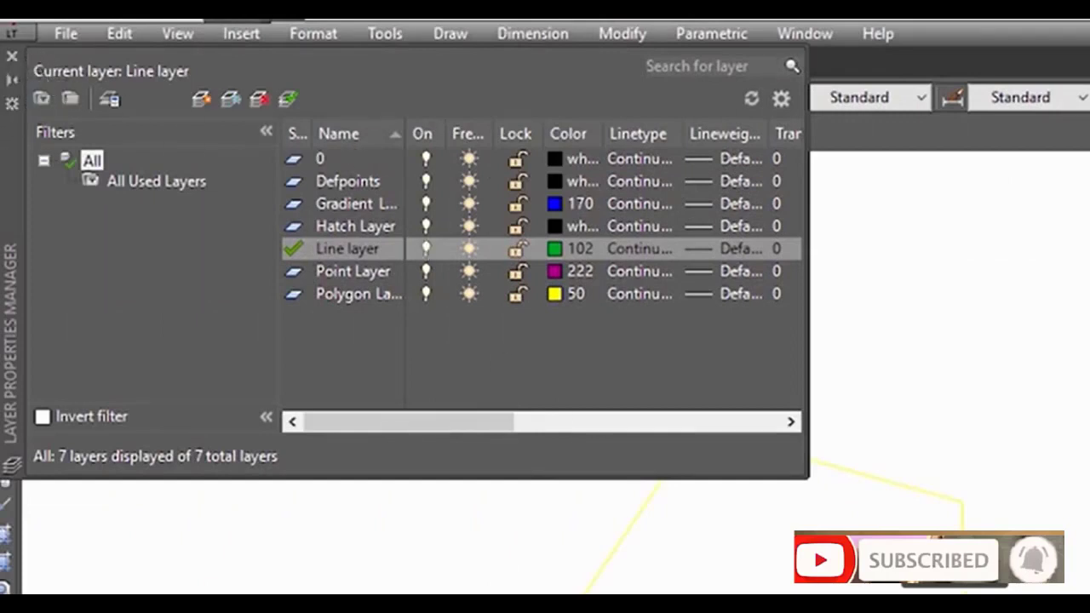
pyautogui.doubleClick(292, 227)
pyautogui.doubleClick(290, 248)
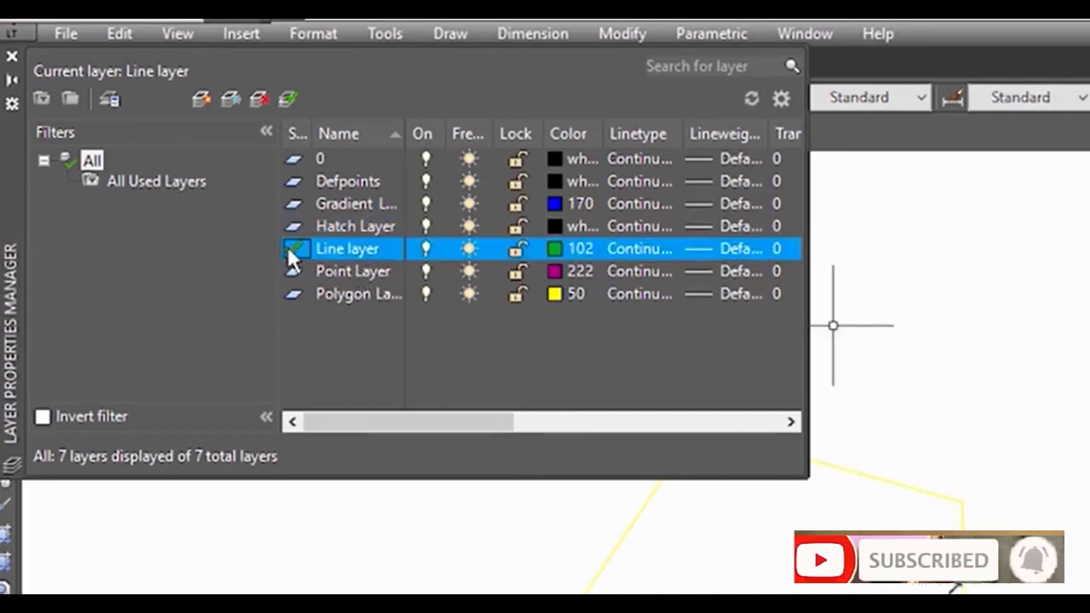
pyautogui.click(336, 209)
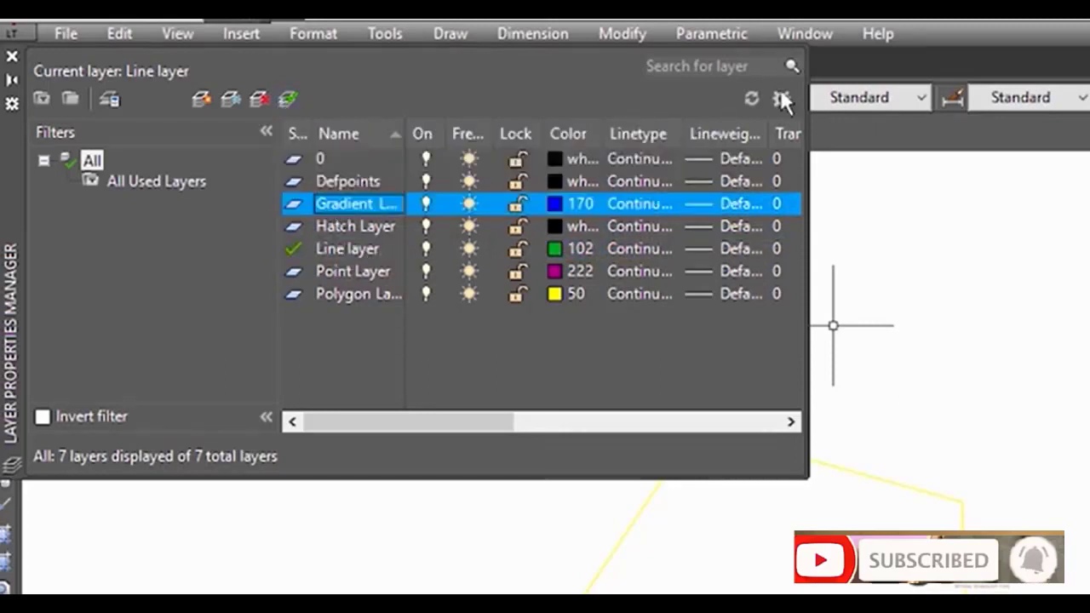
pyautogui.click(12, 56)
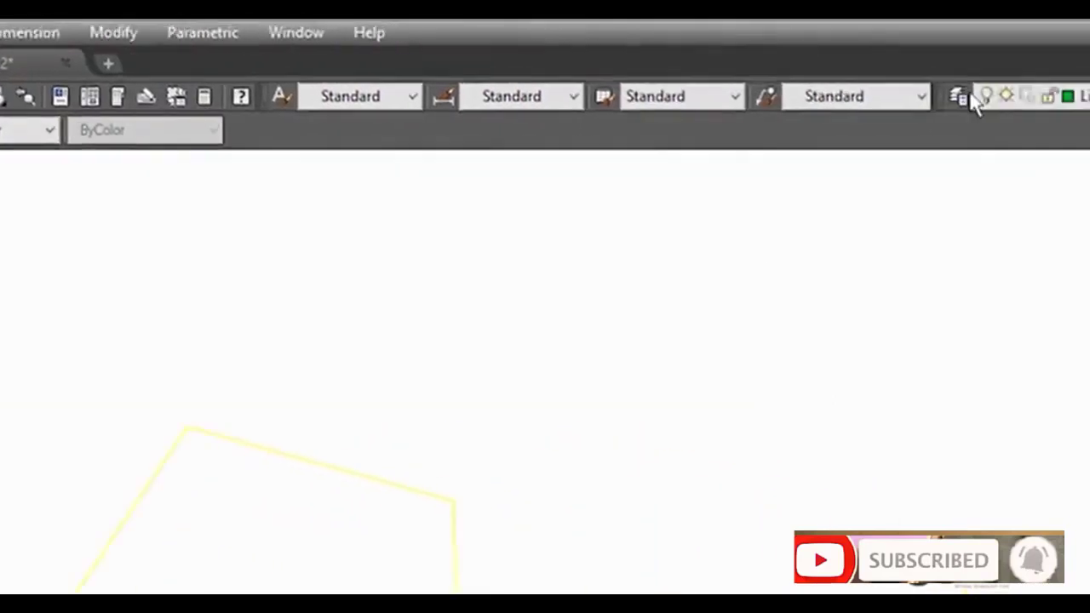
# Draw four connected line segments on the Line layer, above and beside the yellow polygon
pyautogui.click(575, 104)
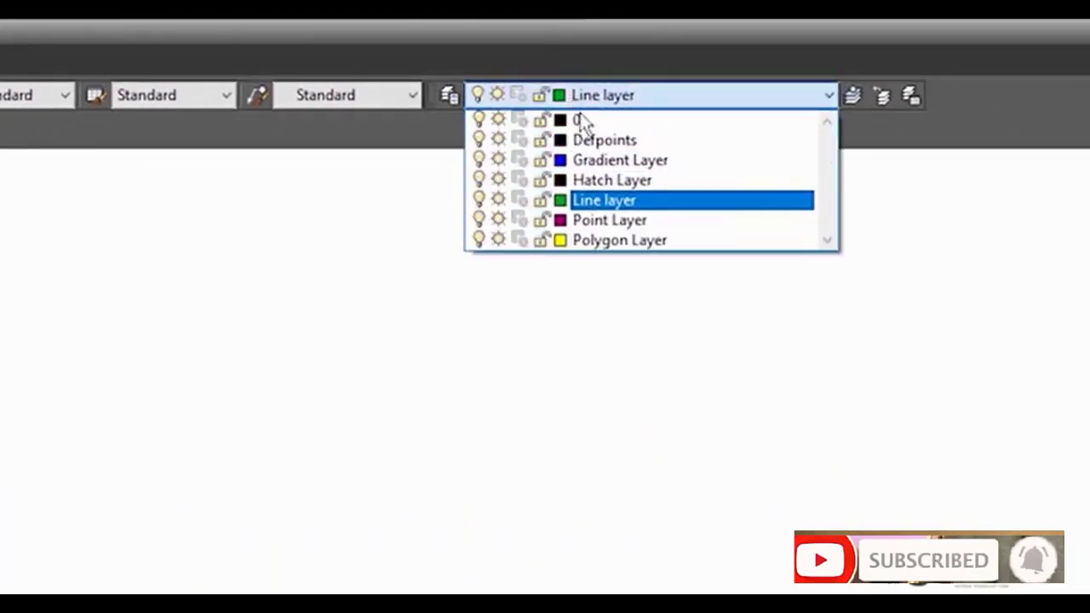
pyautogui.click(625, 202)
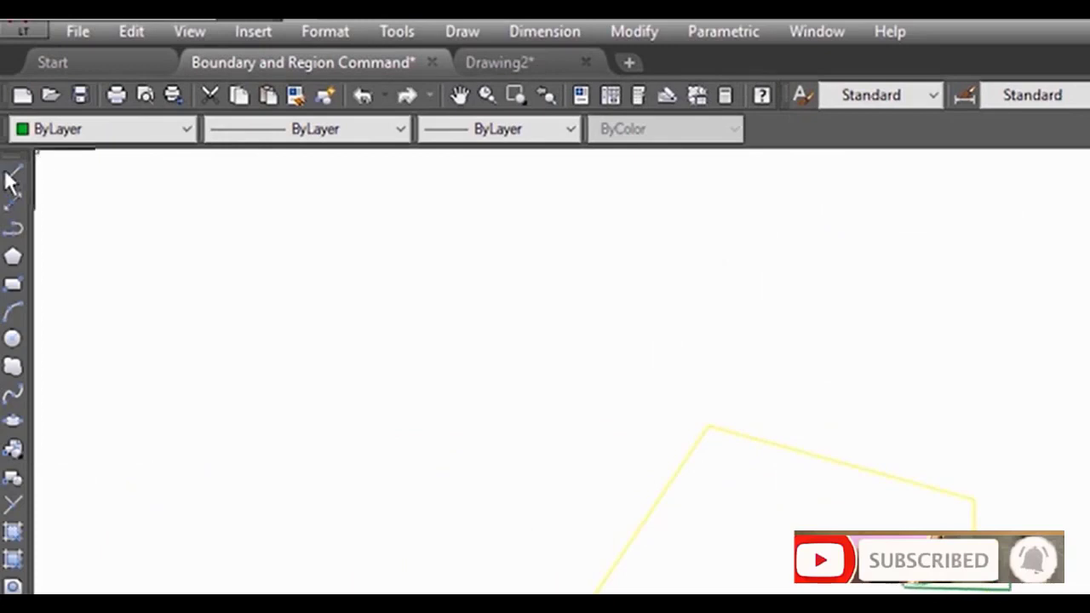
pyautogui.click(13, 173)
pyautogui.click(751, 245)
pyautogui.click(942, 338)
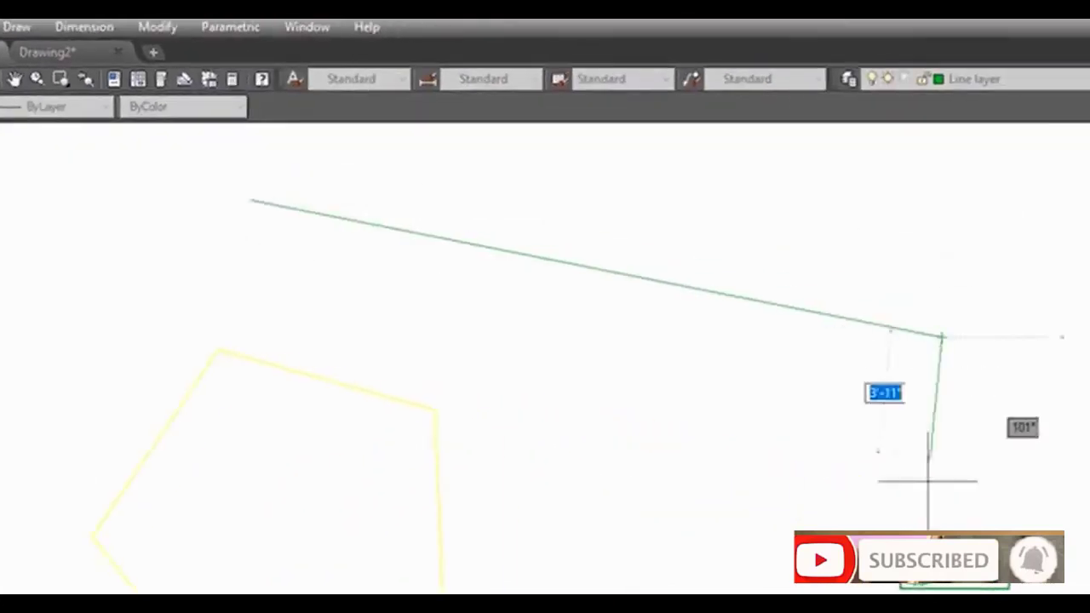
pyautogui.click(895, 574)
pyautogui.click(592, 371)
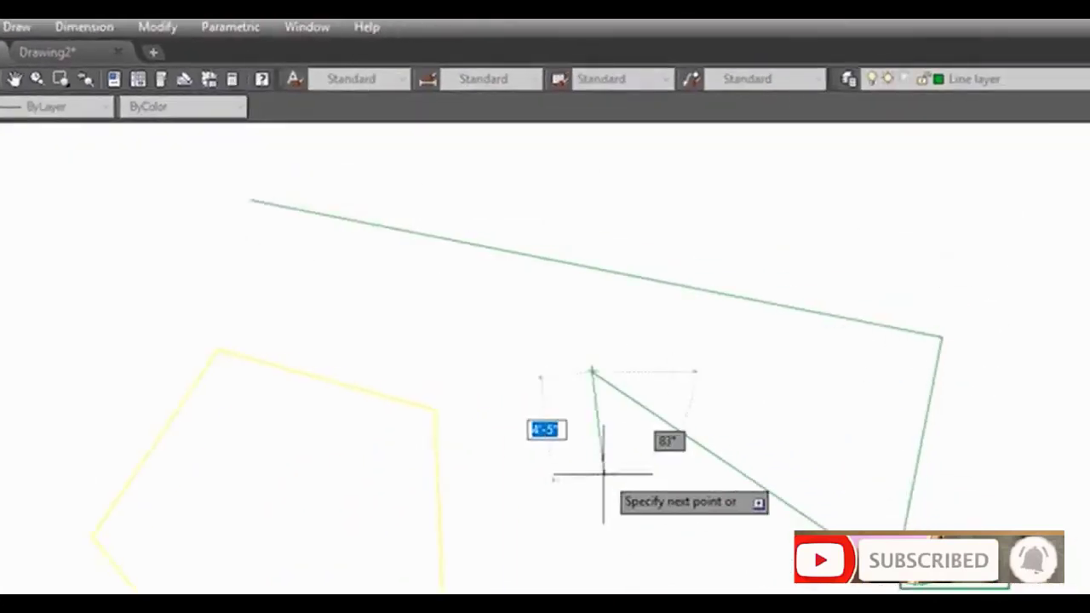
pyautogui.click(592, 550)
pyautogui.press('Escape')
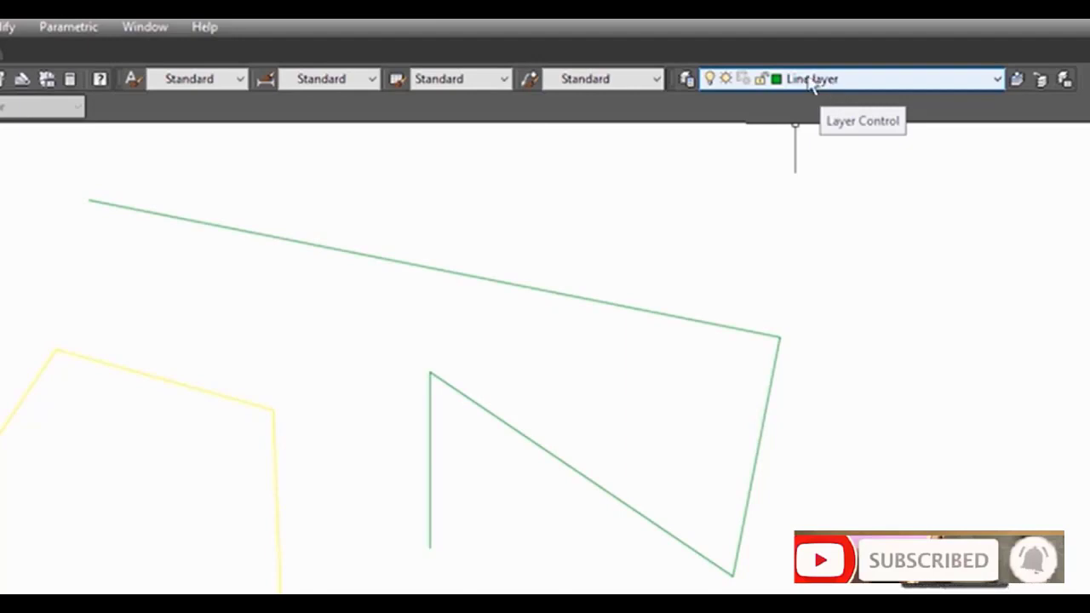
# Make the Point Layer current and place a point in the empty area beyond the green lines
pyautogui.click(811, 81)
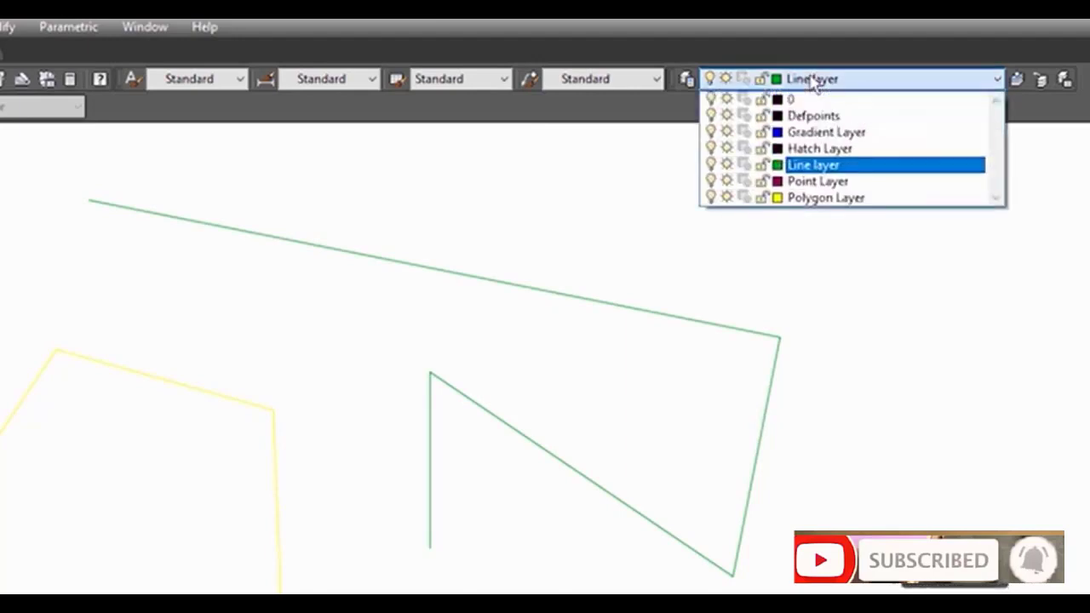
pyautogui.click(826, 189)
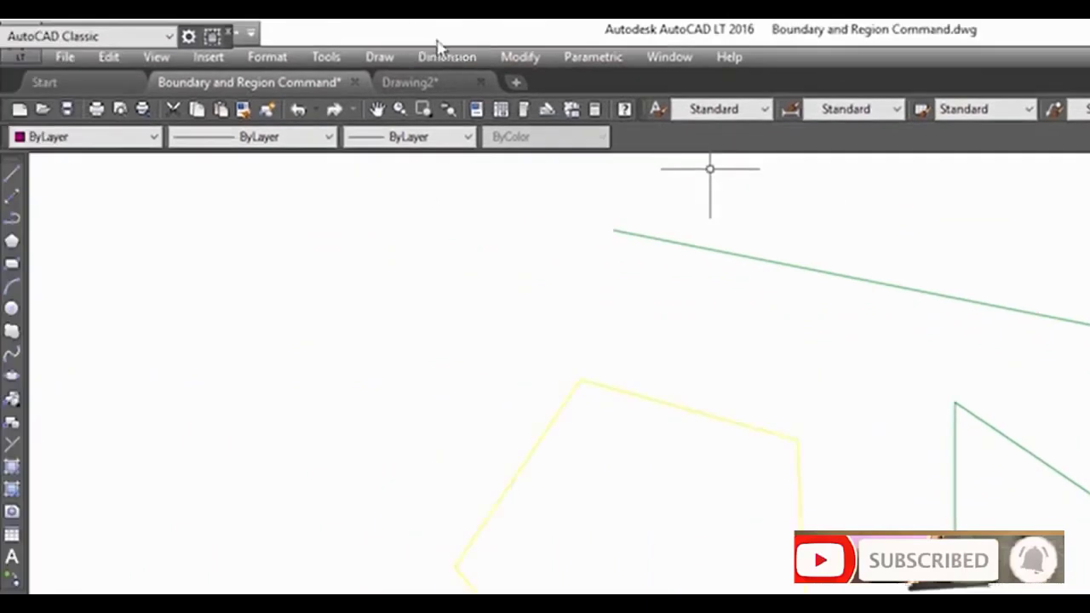
pyautogui.click(379, 58)
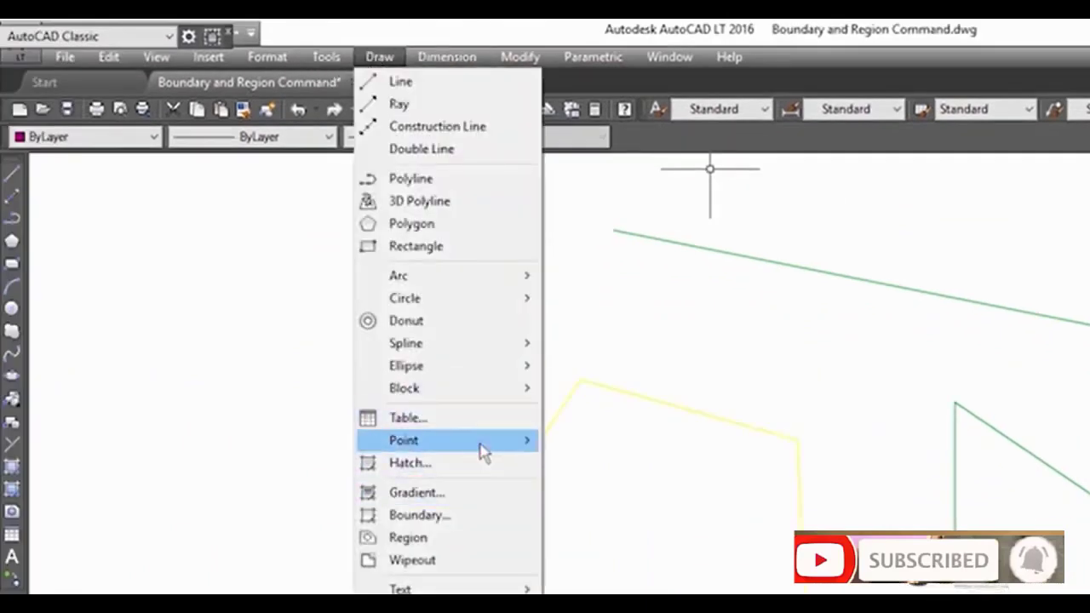
pyautogui.moveTo(509, 446)
pyautogui.click(620, 471)
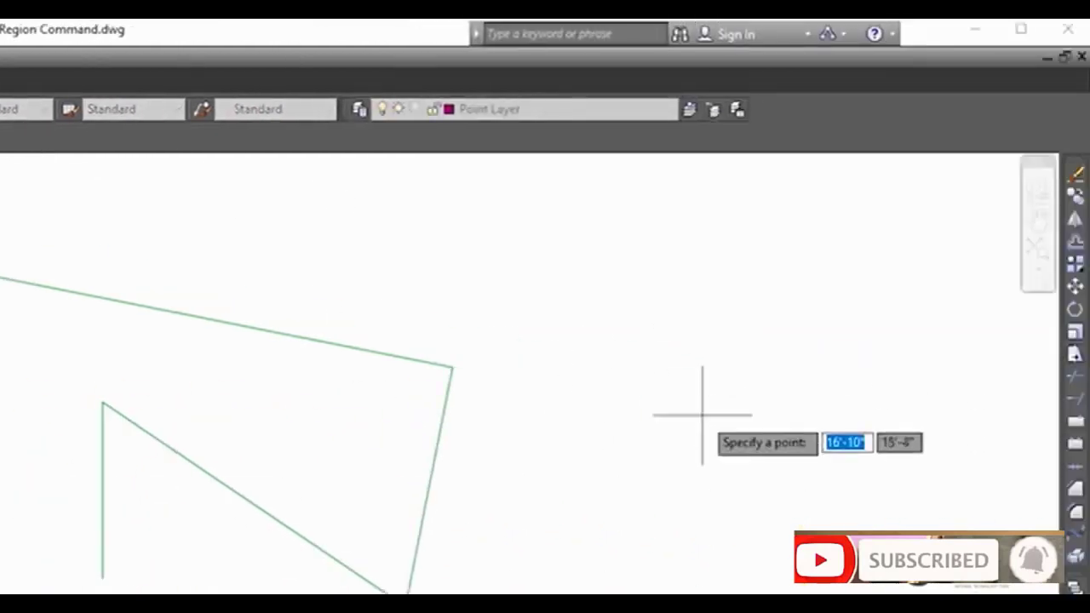
pyautogui.click(766, 387)
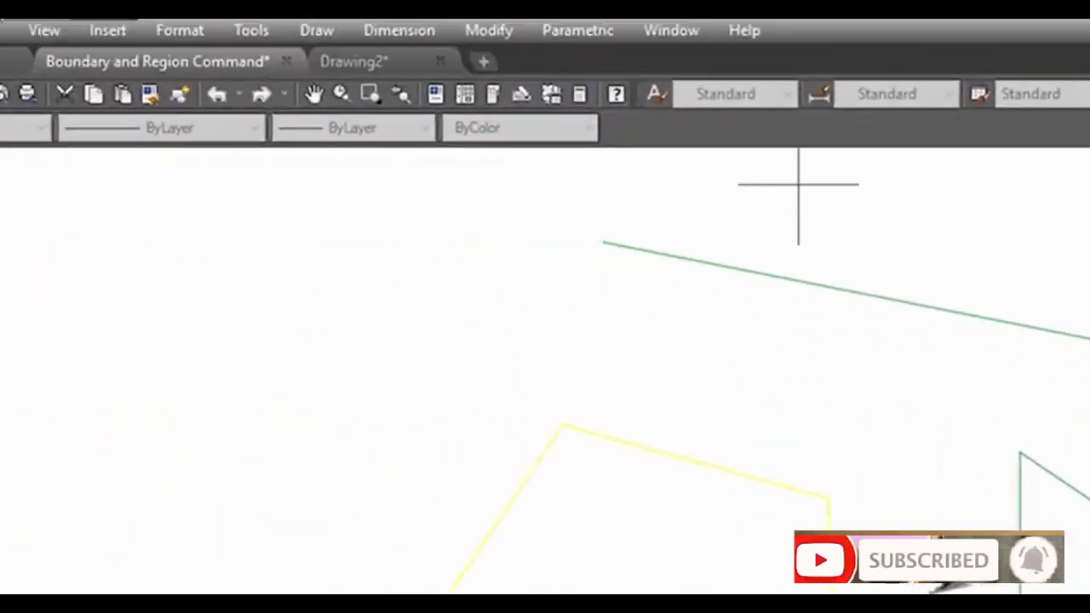
# Set the point style to the plus-sign marker
pyautogui.click(203, 39)
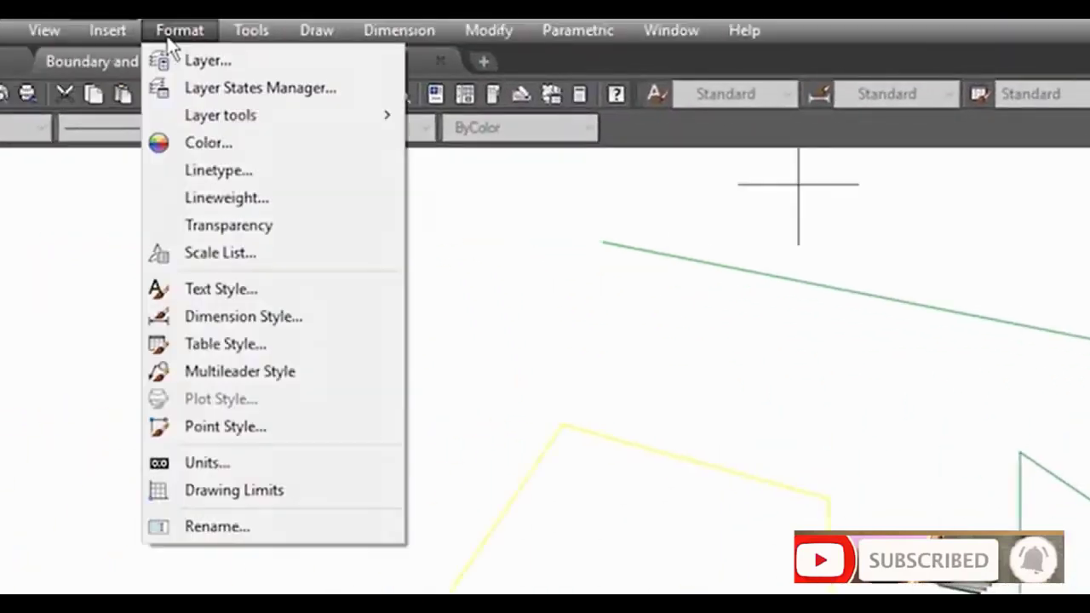
pyautogui.click(230, 422)
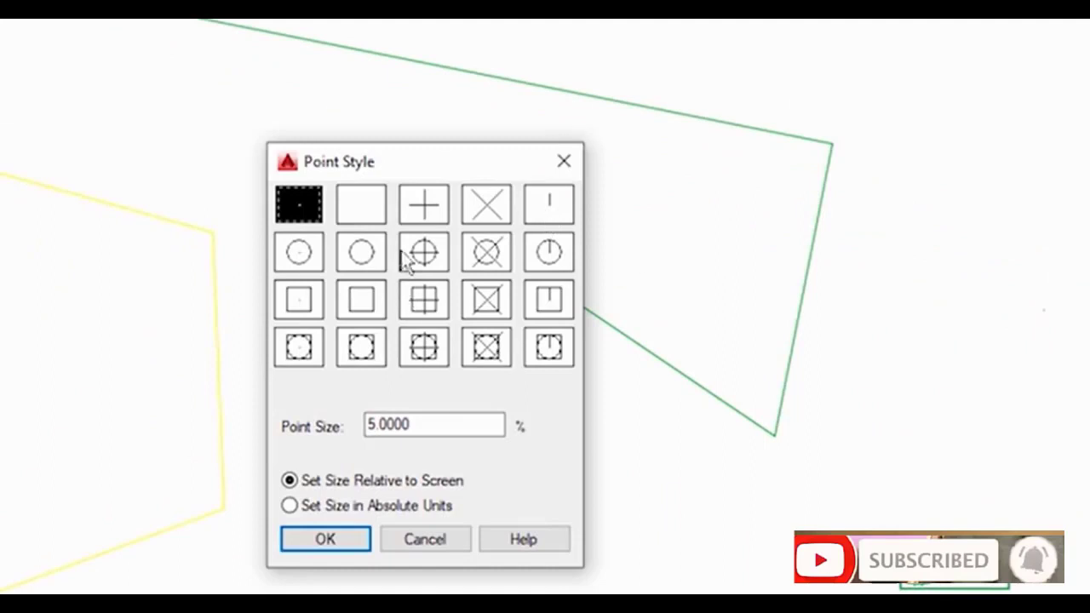
pyautogui.click(424, 204)
pyautogui.click(327, 542)
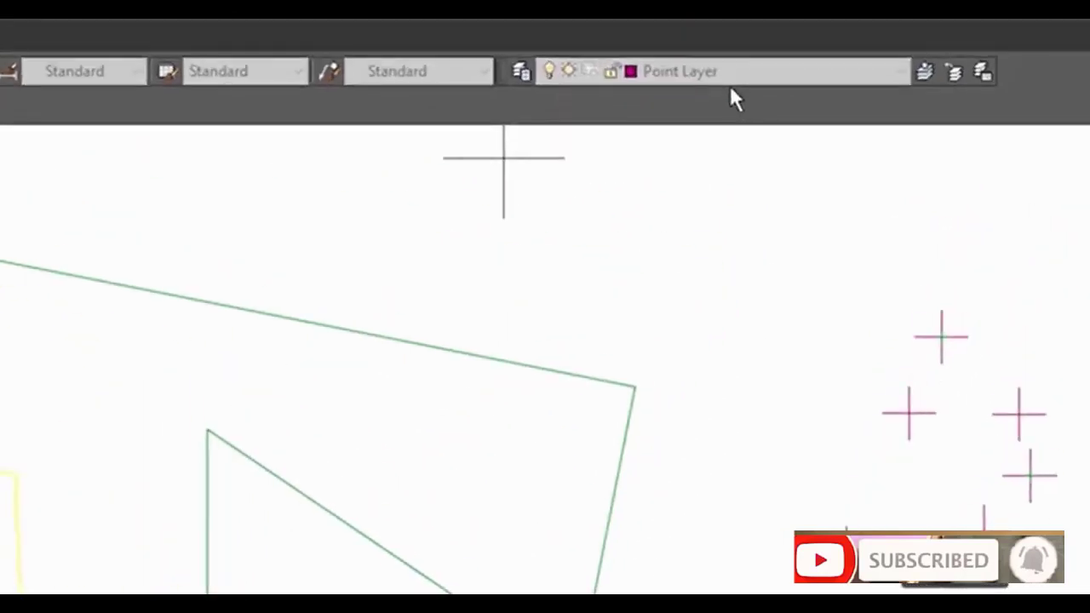
# Open the list of layers for choosing the current layer
pyautogui.click(720, 75)
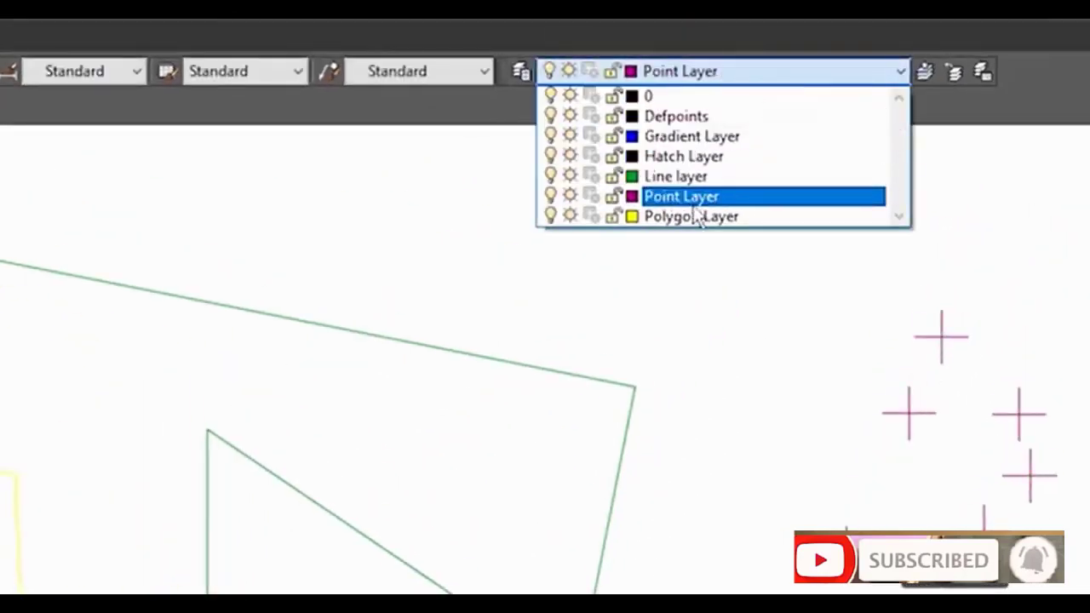